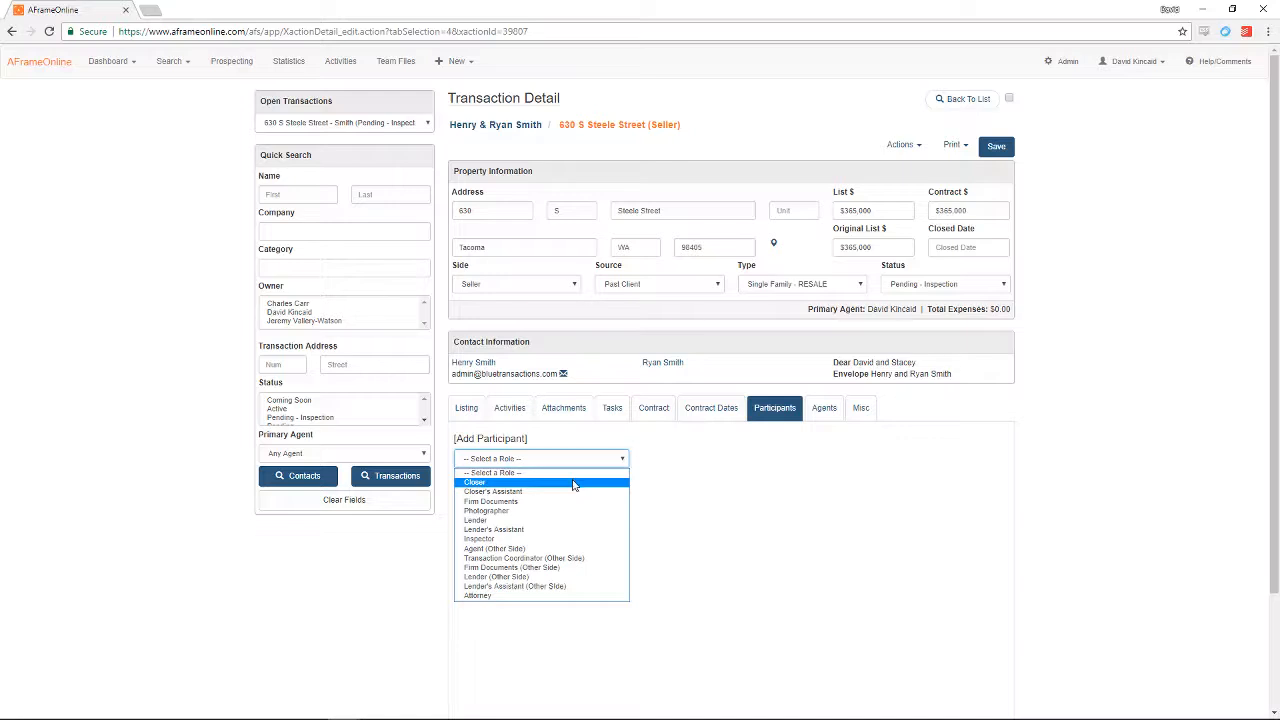
Step: Pick Closer as the participant role and, after an unsuccessful contact search, start a new contact
{"action": "left_click", "coordinate": [575, 484]}
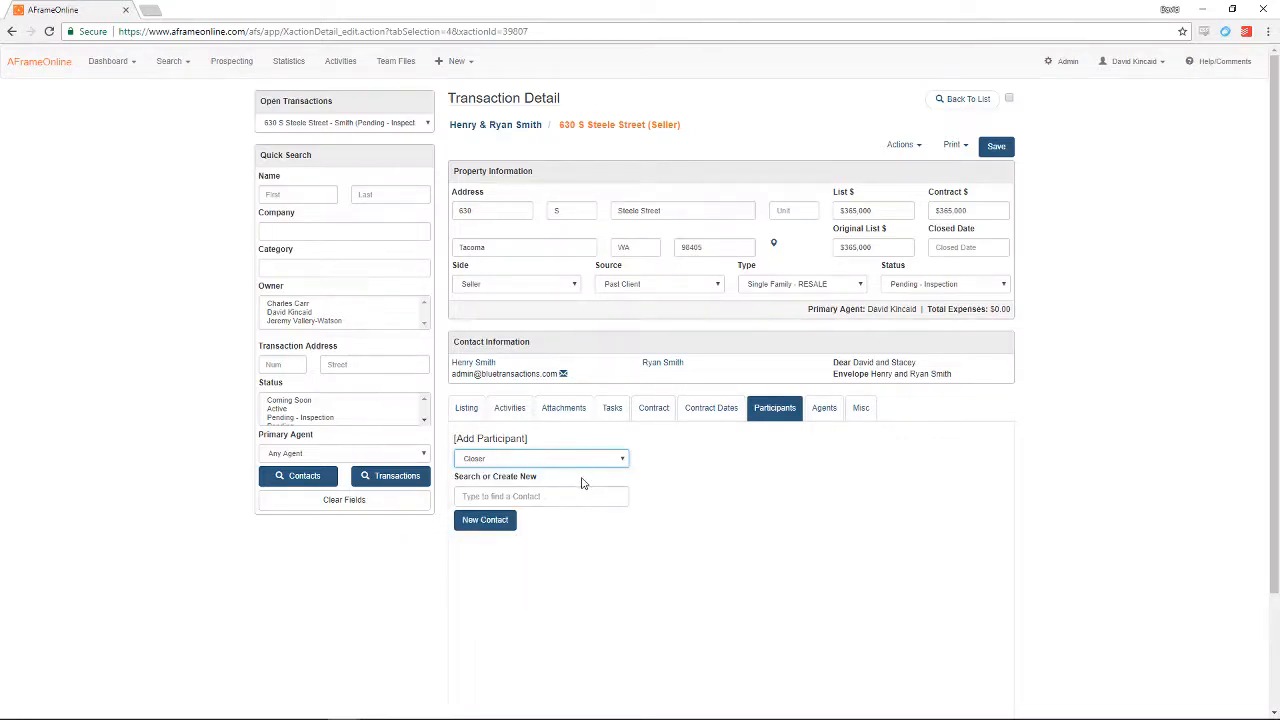
{"action": "left_click", "coordinate": [599, 501]}
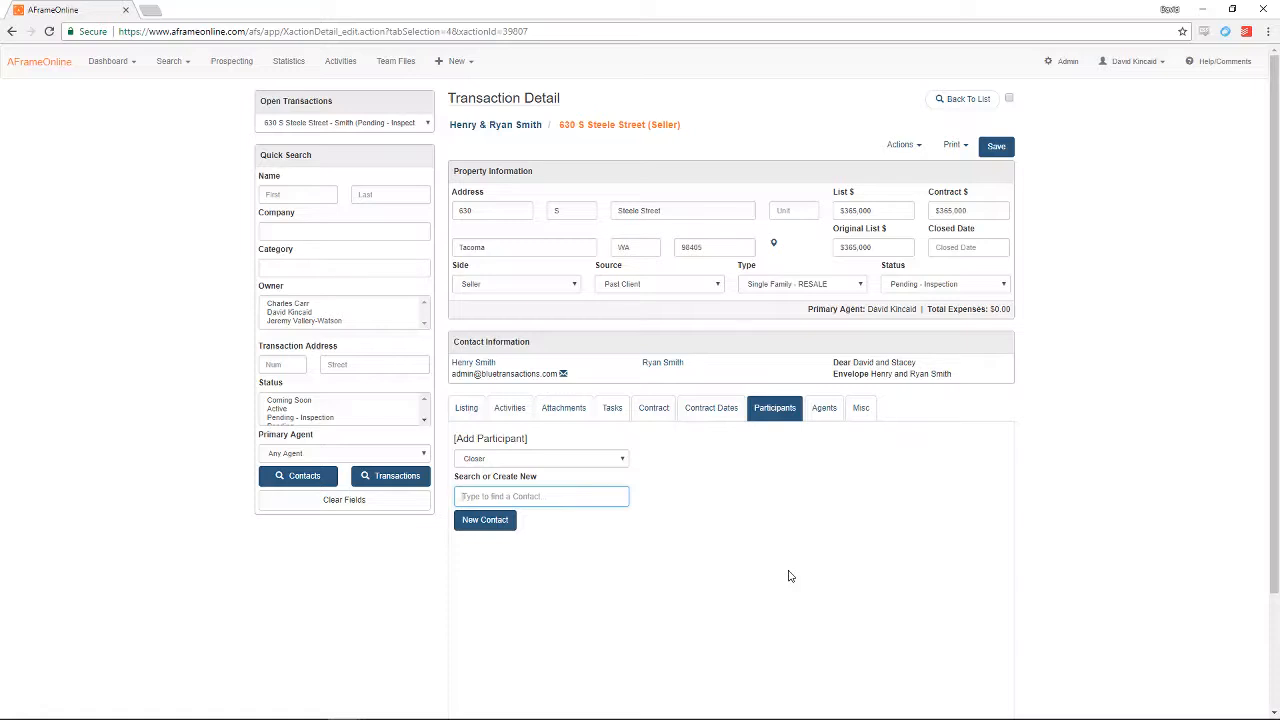
{"action": "type", "text": "david"}
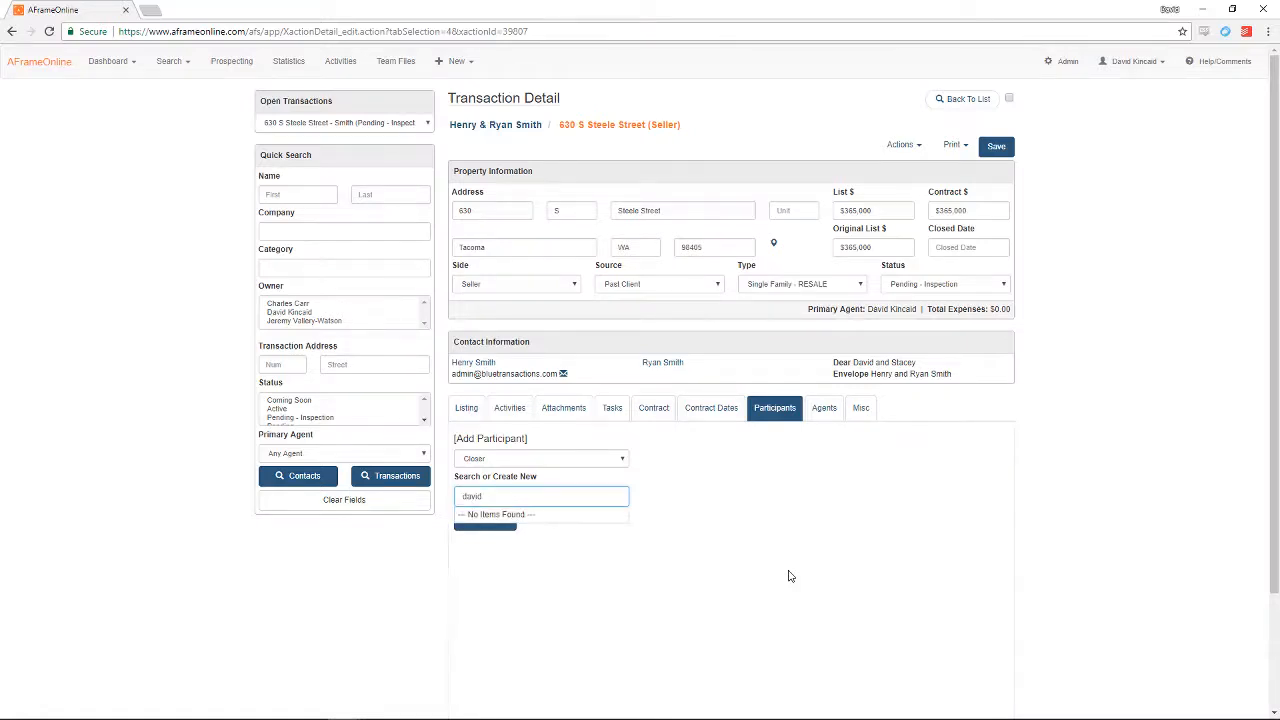
{"action": "key", "text": "BackSpace"}
{"action": "key", "text": "BackSpace"}
{"action": "key", "text": "BackSpace"}
{"action": "key", "text": "BackSpace"}
{"action": "key", "text": "BackSpace"}
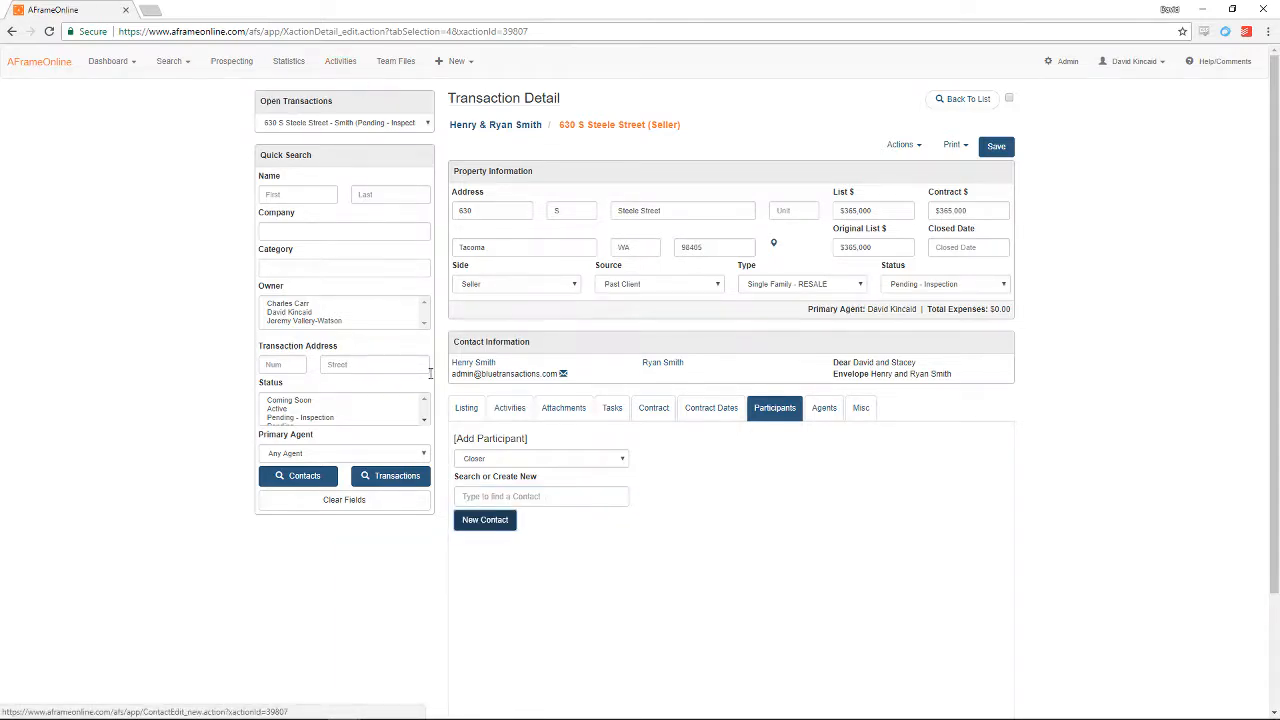
{"action": "key", "text": "Return"}
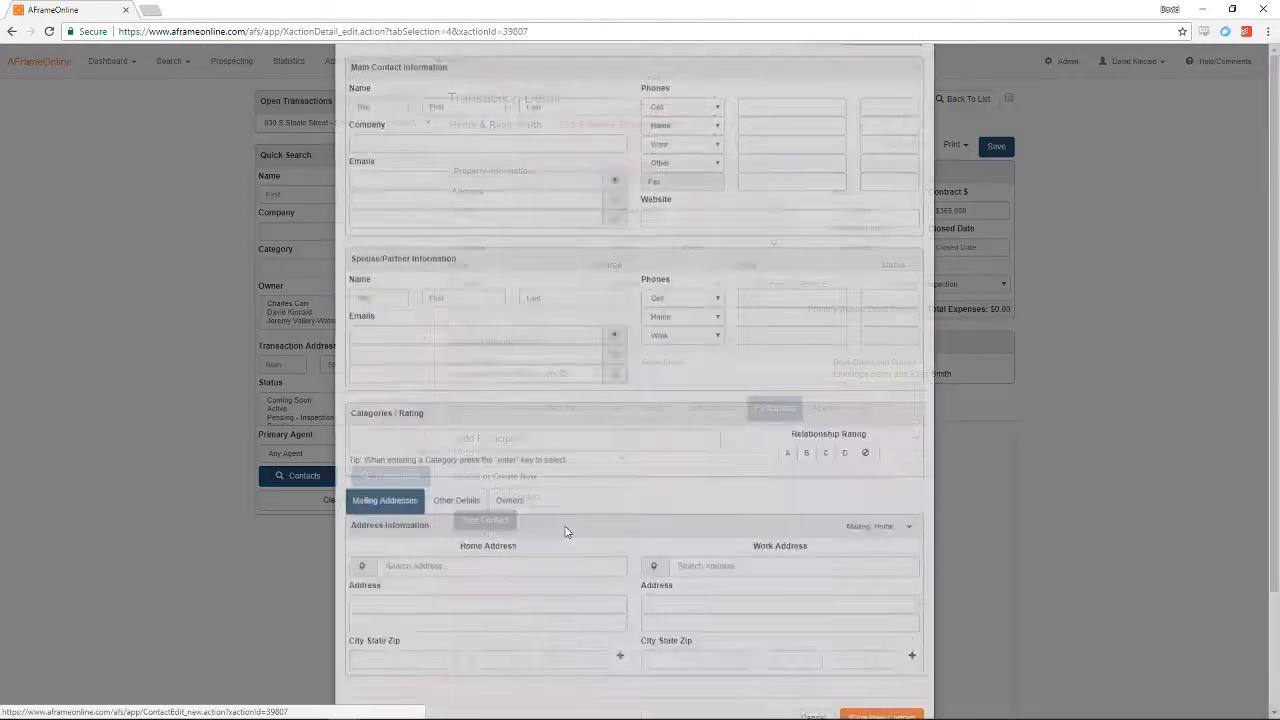
Step: Enter the closer's first and last name
{"action": "left_click", "coordinate": [474, 208]}
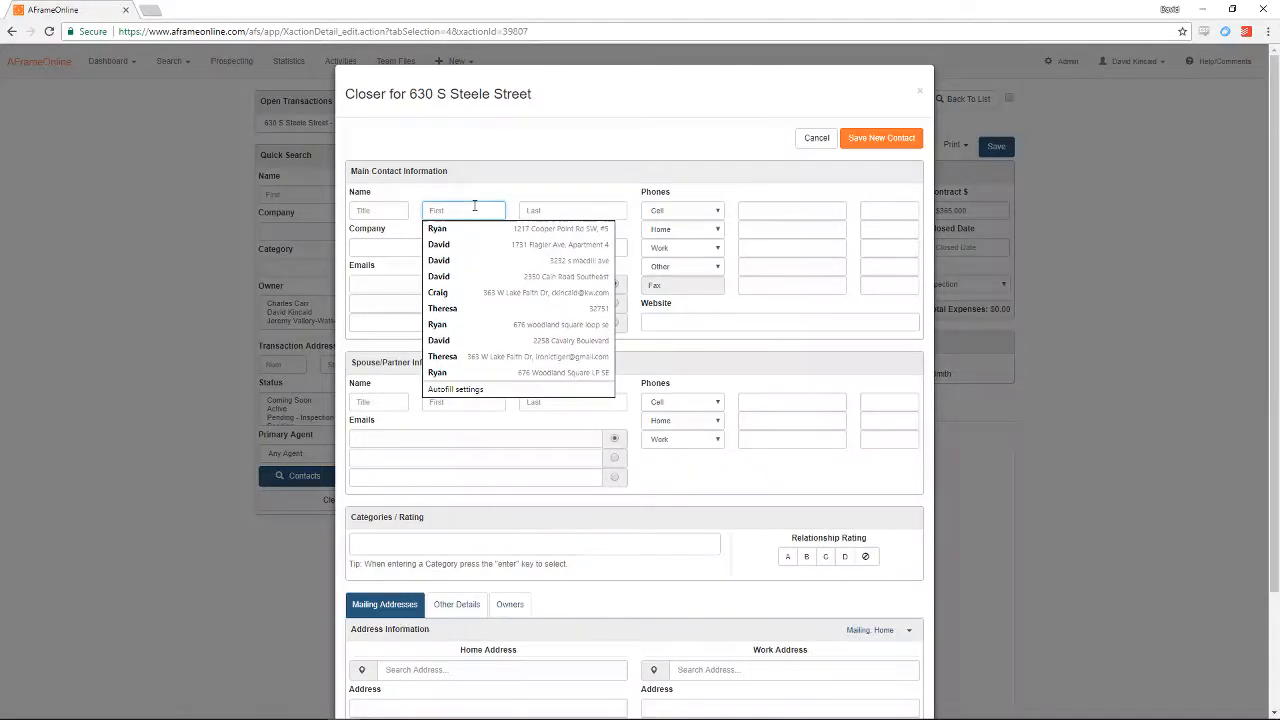
{"action": "key", "text": "Tab"}
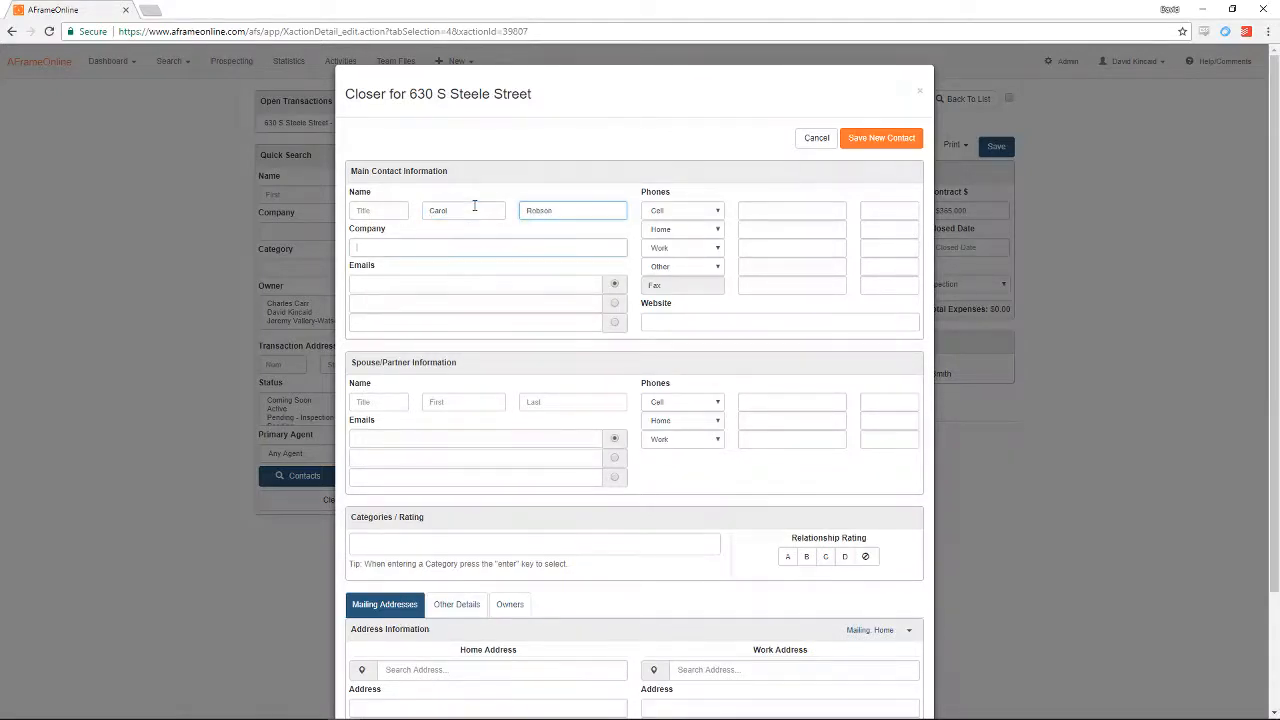
Step: Enter company 'WFG National Title - Tacoma' and the closer's e-mail address
{"action": "key", "text": "Tab"}
{"action": "type", "text": "WFG - "}
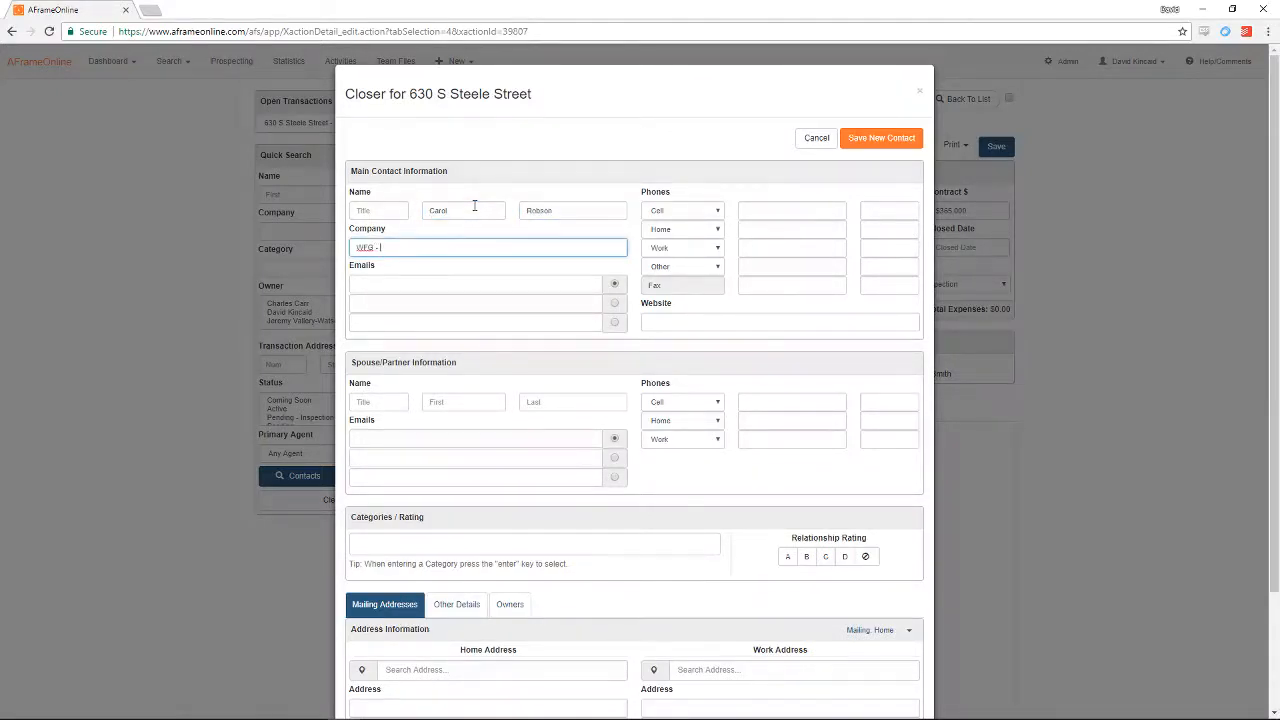
{"action": "type", "text": "National"}
{"action": "key", "text": "BackSpace"}
{"action": "key", "text": "BackSpace"}
{"action": "key", "text": "BackSpace"}
{"action": "key", "text": "BackSpace"}
{"action": "key", "text": "BackSpace"}
{"action": "key", "text": "BackSpace"}
{"action": "key", "text": "BackSpace"}
{"action": "key", "text": "BackSpace"}
{"action": "key", "text": "BackSpace"}
{"action": "type", "text": "National"}
{"action": "key", "text": "BackSpace"}
{"action": "key", "text": "BackSpace"}
{"action": "key", "text": "BackSpace"}
{"action": "key", "text": "BackSpace"}
{"action": "type", "text": "tion"}
{"action": "type", "text": "nal"}
{"action": "type", "text": " Title"}
{"action": "type", "text": " - Tacoma"}
{"action": "key", "text": "Tab"}
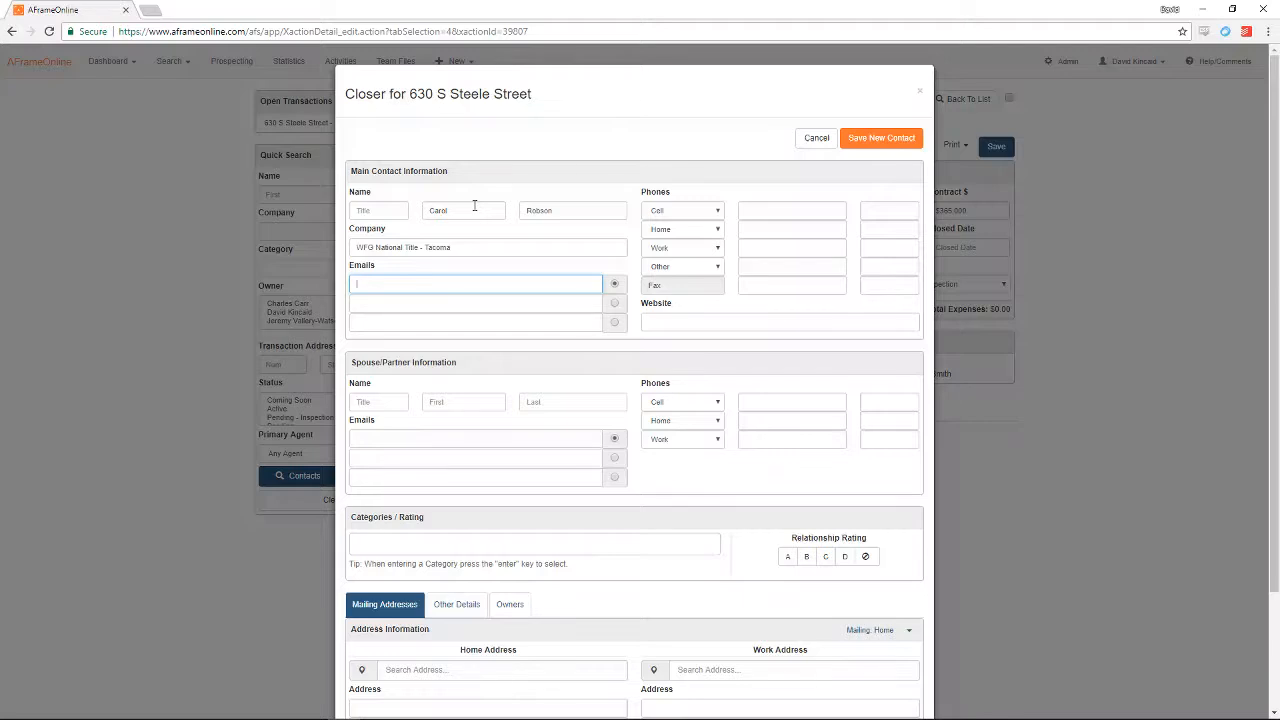
{"action": "key", "text": "Tab"}
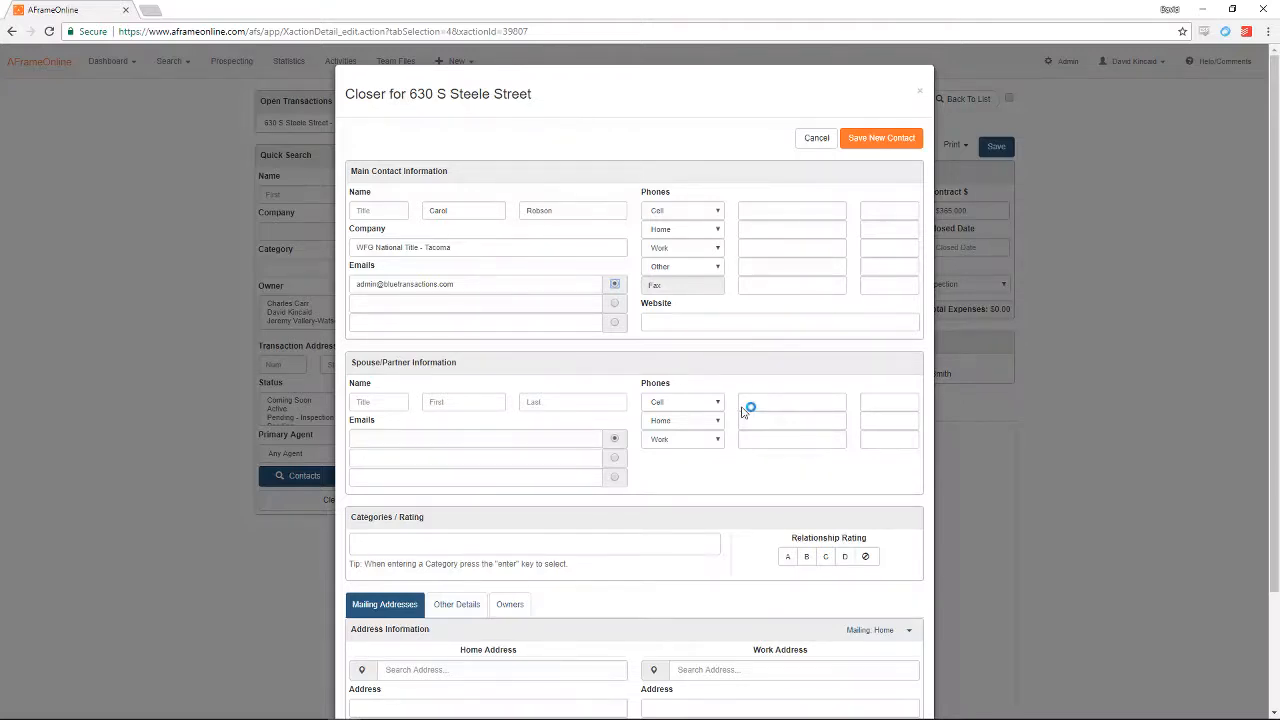
Step: Add the categories 'TRANSACTION - Closer' and 'Preferred Closer' to the closer contact
{"action": "left_click", "coordinate": [637, 553]}
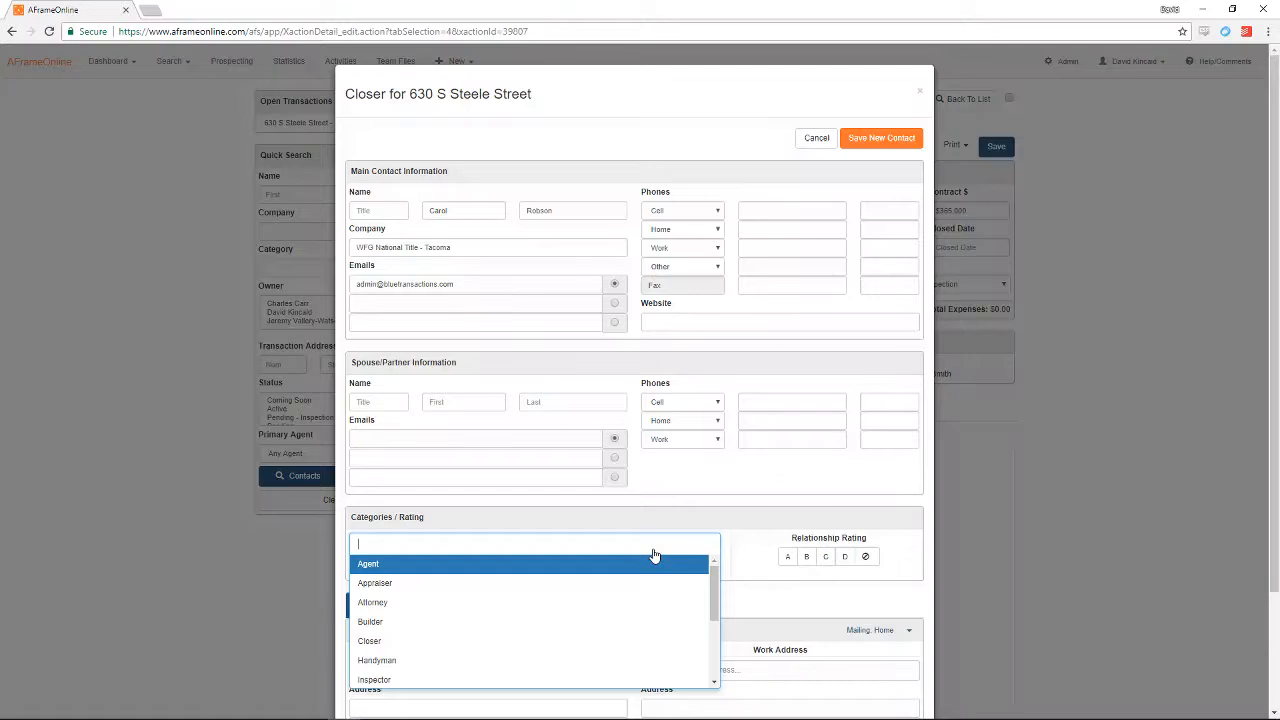
{"action": "type", "text": "TRANSACTION"}
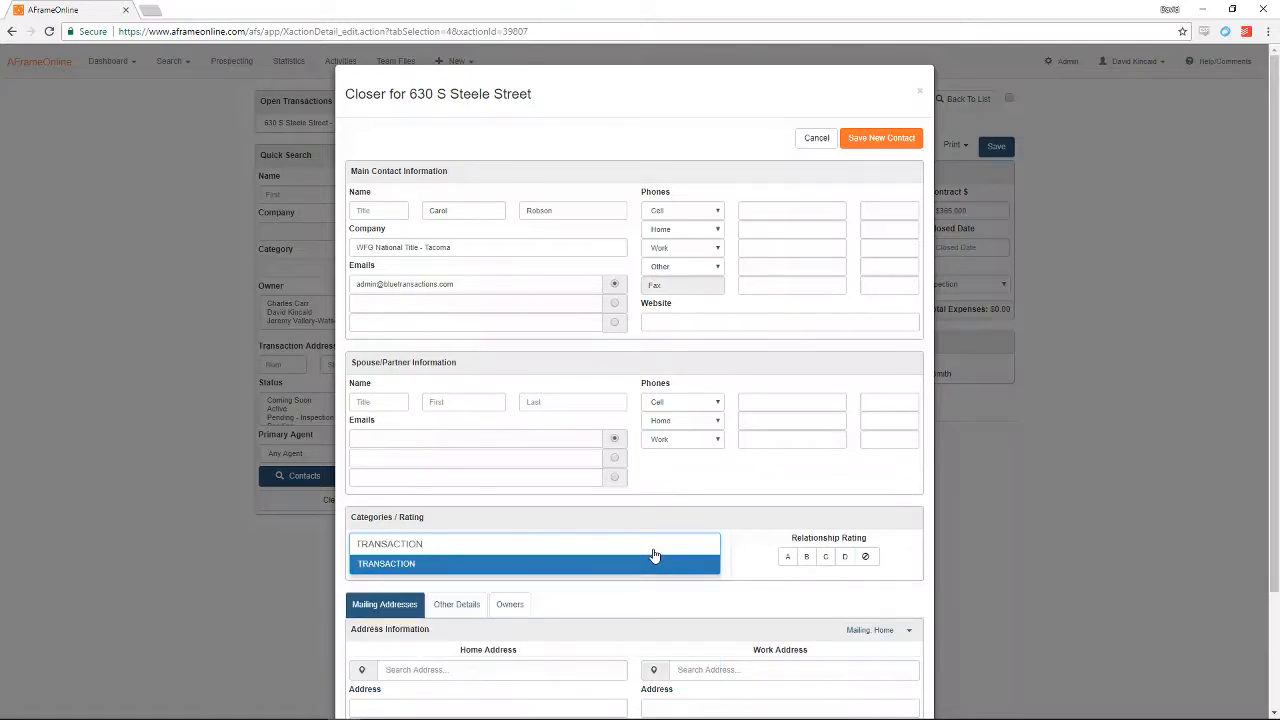
{"action": "type", "text": " - Closer"}
{"action": "left_click", "coordinate": [653, 558]}
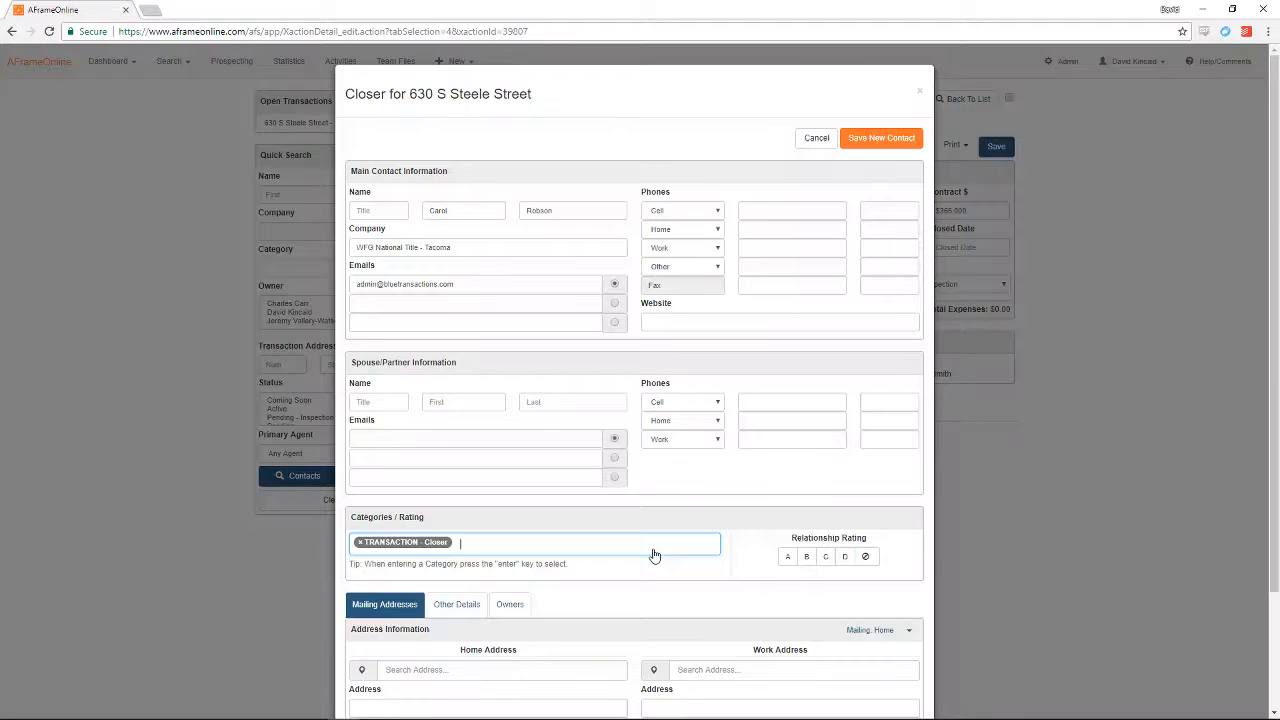
{"action": "scroll", "coordinate": [618, 438], "scroll_direction": "down", "scroll_amount": 1}
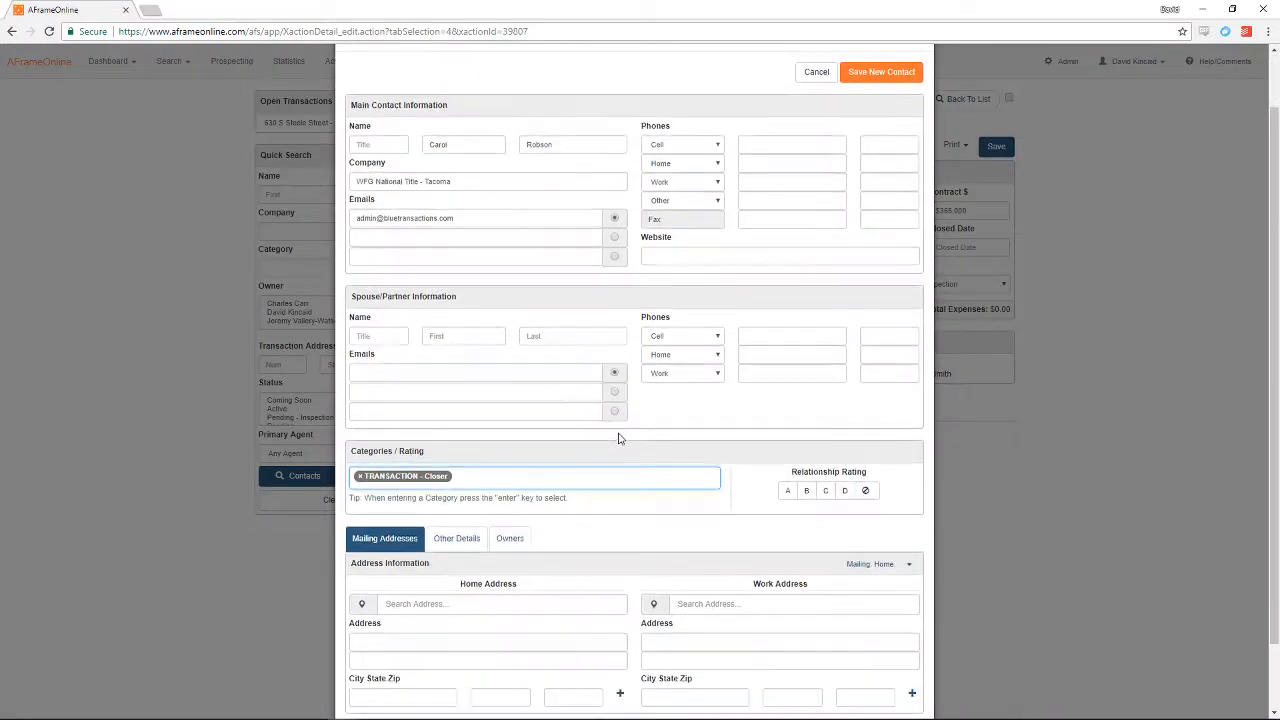
{"action": "type", "text": "Pref"}
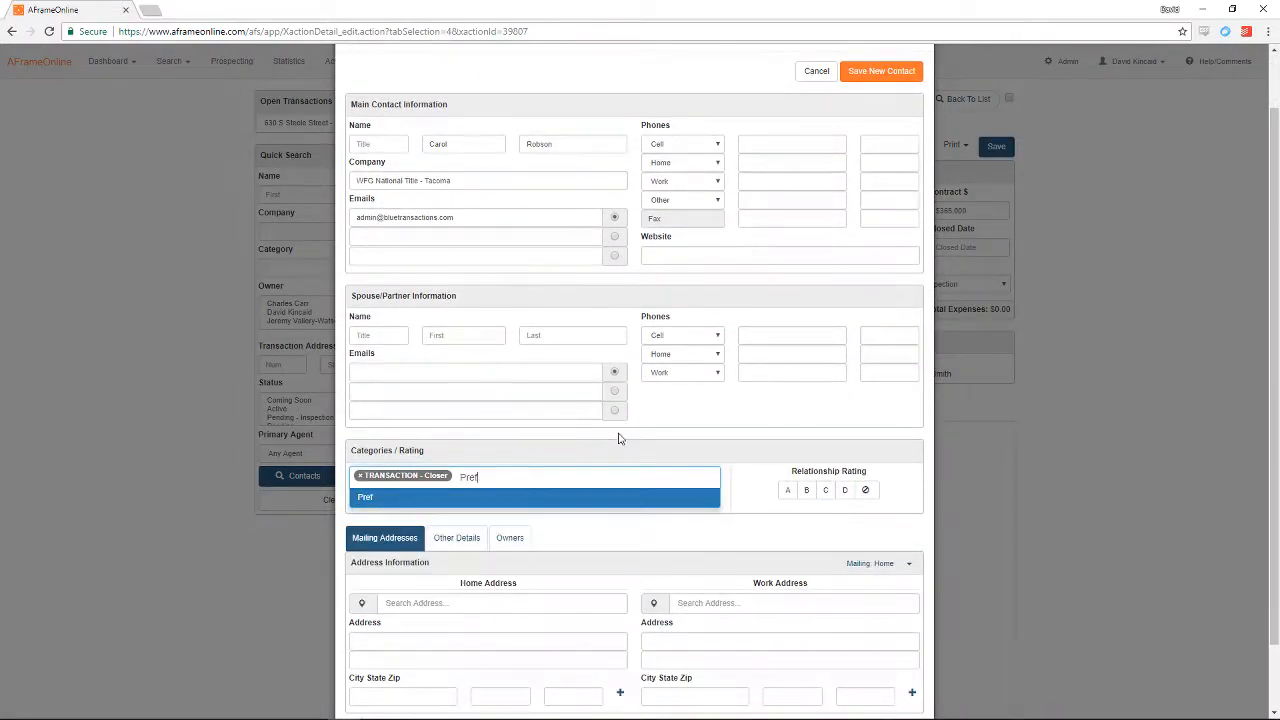
{"action": "type", "text": "erred Closer"}
{"action": "key", "text": "Return"}
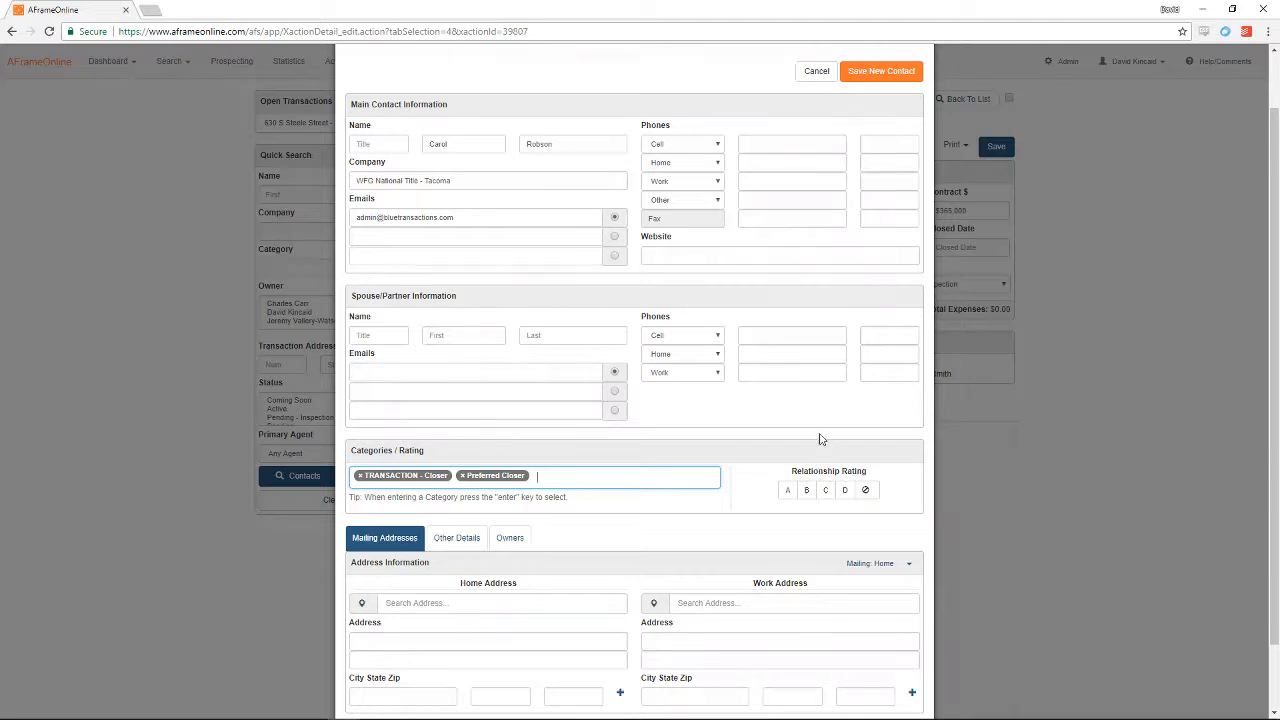
Step: Set the closer's Tacoma work address from the suggestion plus a suite line, then save the contact
{"action": "scroll", "coordinate": [820, 440], "scroll_direction": "down", "scroll_amount": 2}
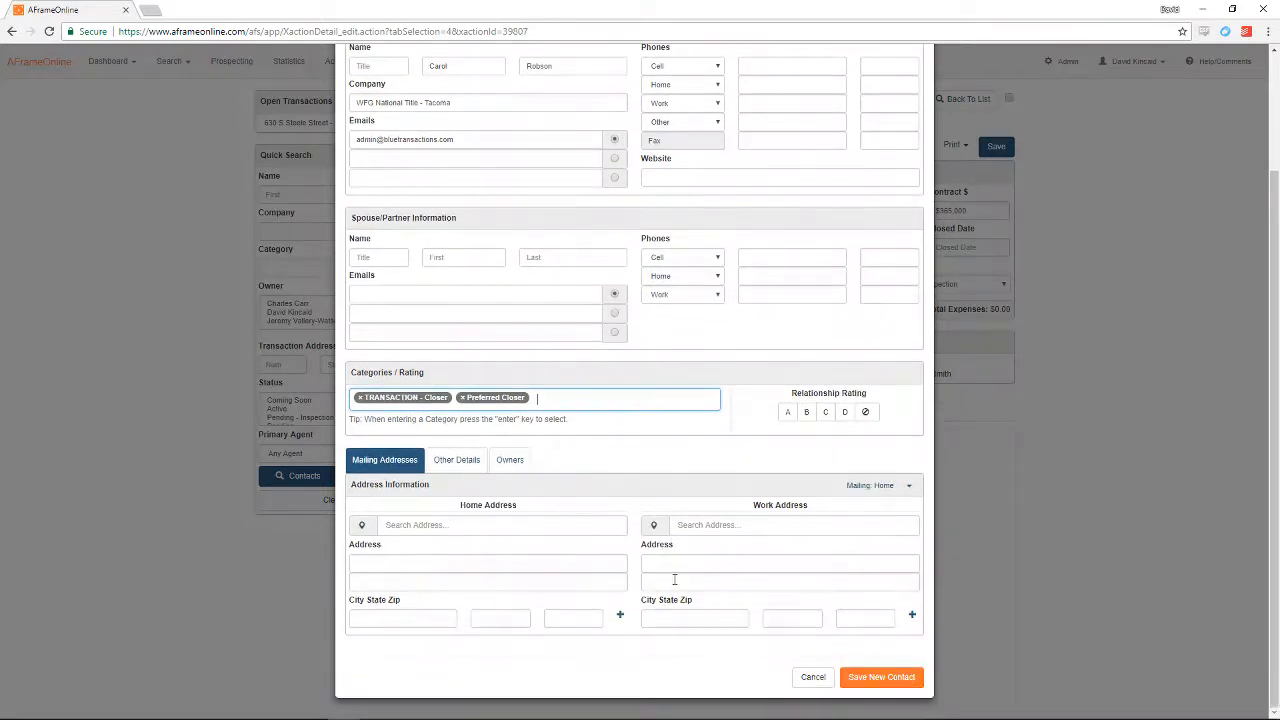
{"action": "left_click", "coordinate": [716, 563]}
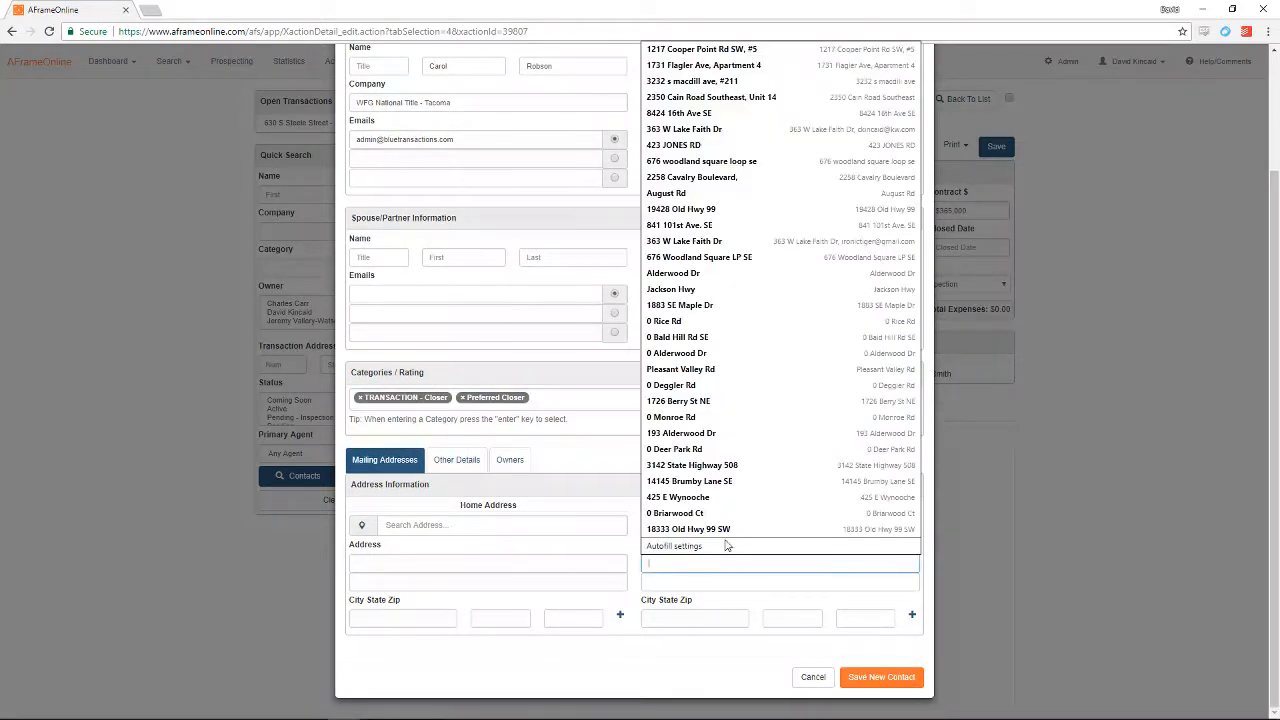
{"action": "left_click", "coordinate": [722, 524]}
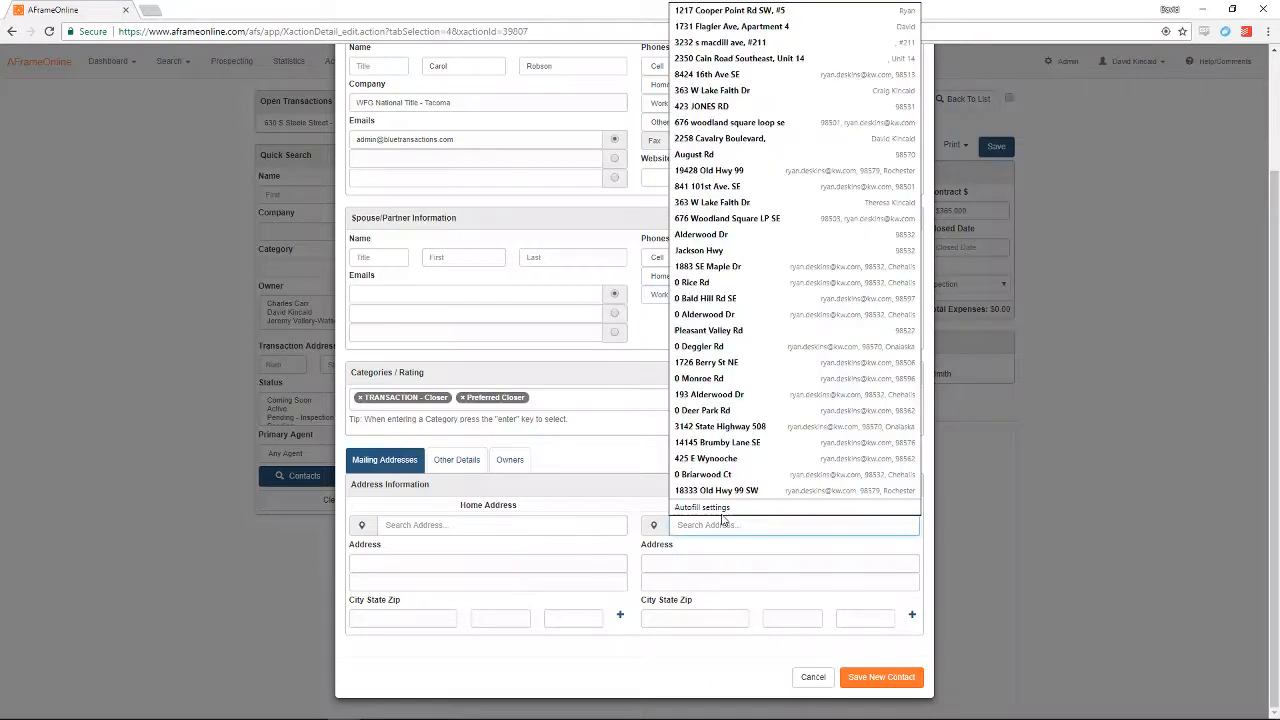
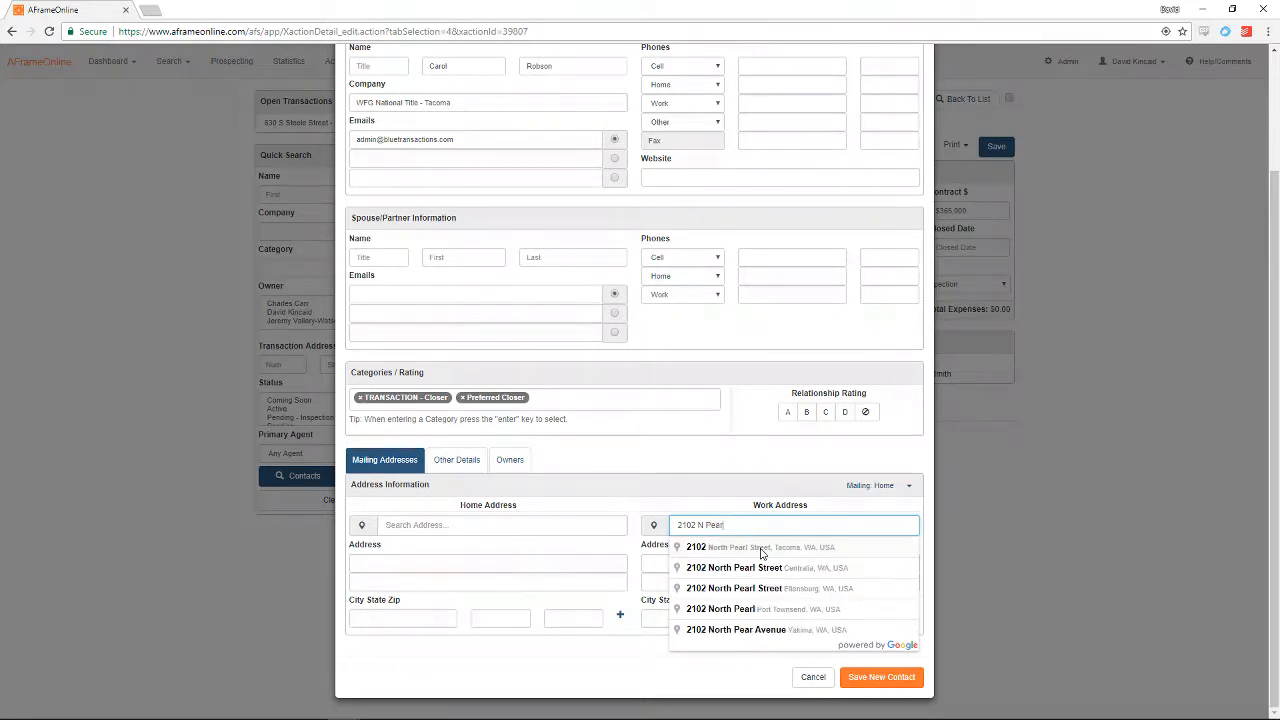
{"action": "left_click", "coordinate": [762, 549]}
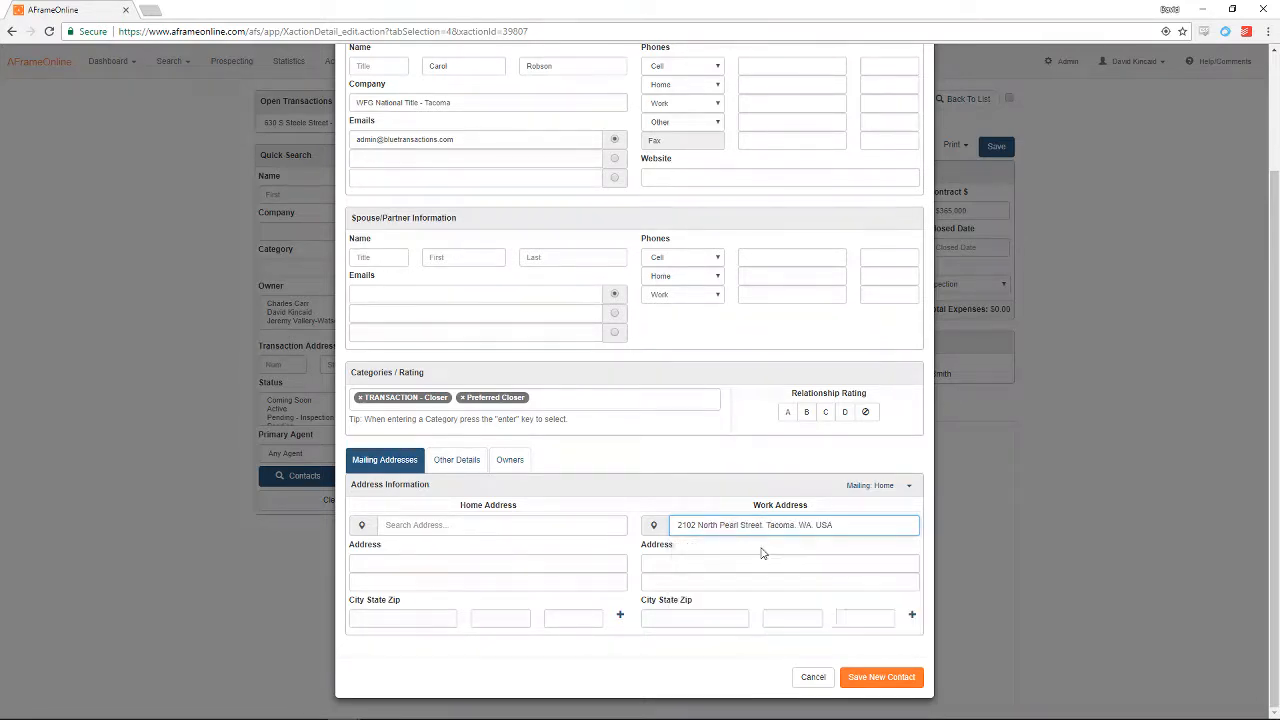
{"action": "left_click", "coordinate": [696, 583]}
{"action": "type", "text": "Suite"}
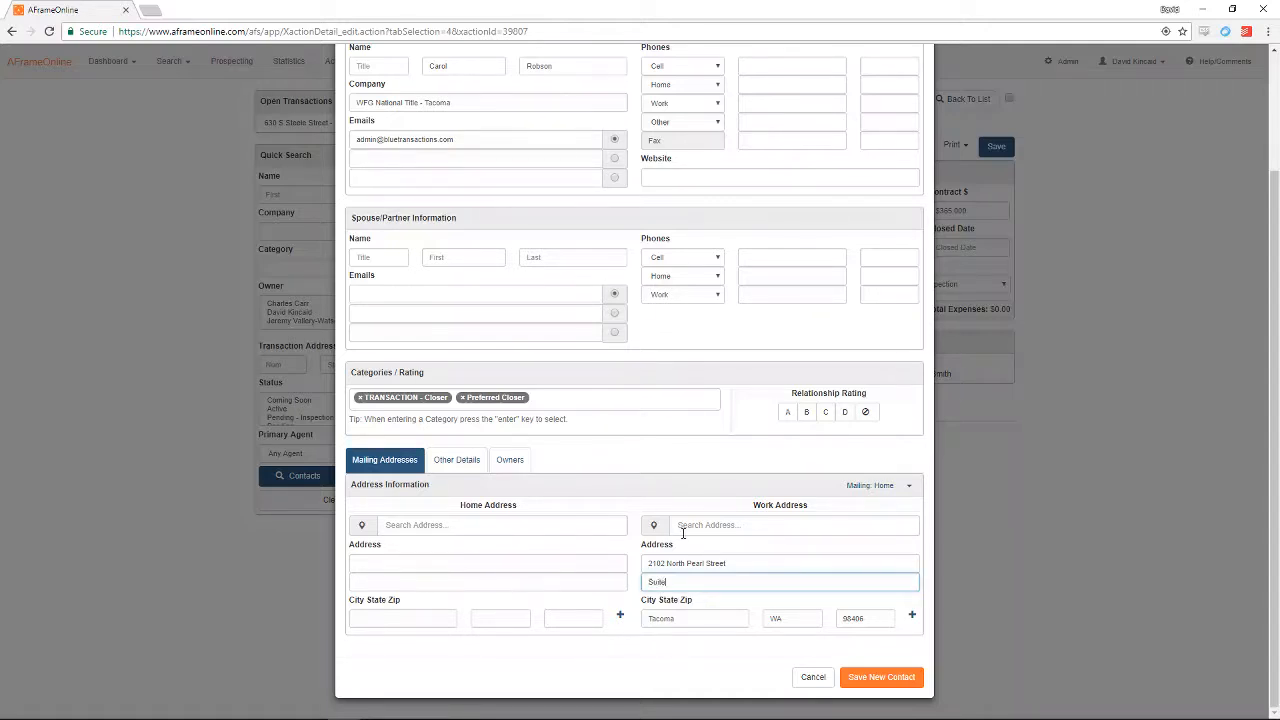
{"action": "type", "text": " 102"}
{"action": "left_click", "coordinate": [889, 682]}
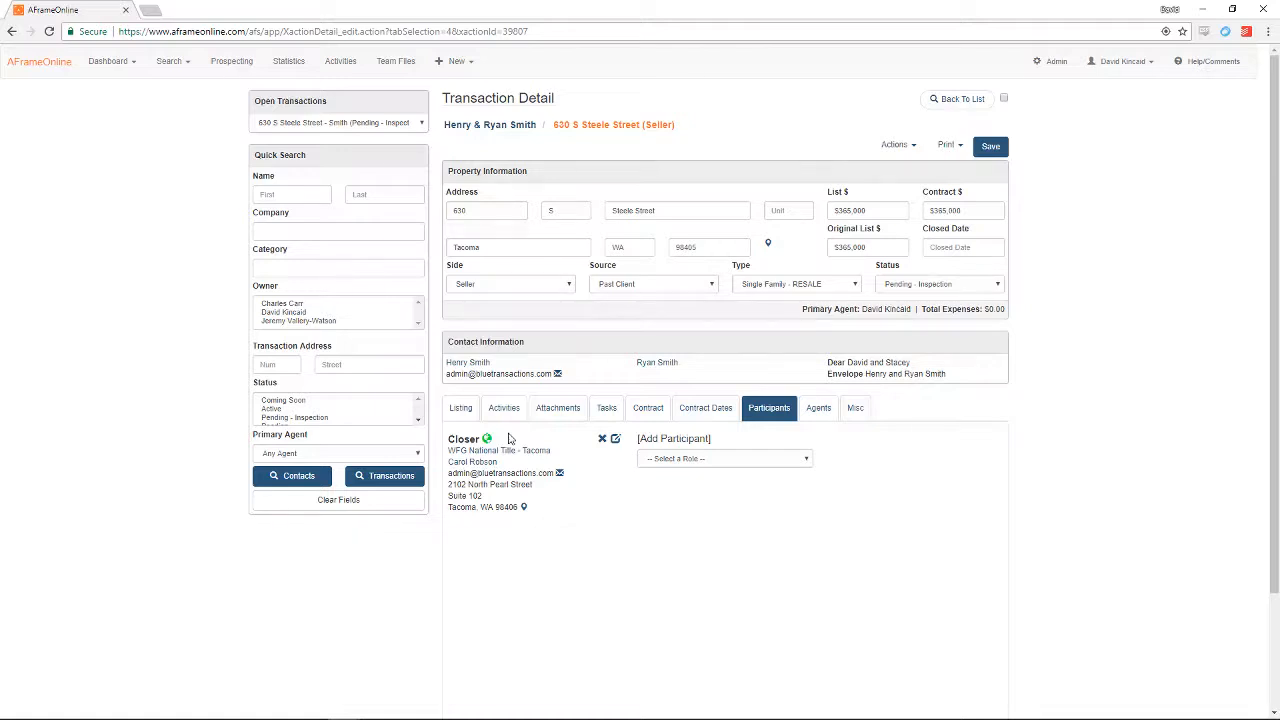
Step: Add an existing contact found by search as the Agent (Other Side) participant
{"action": "left_click", "coordinate": [712, 460]}
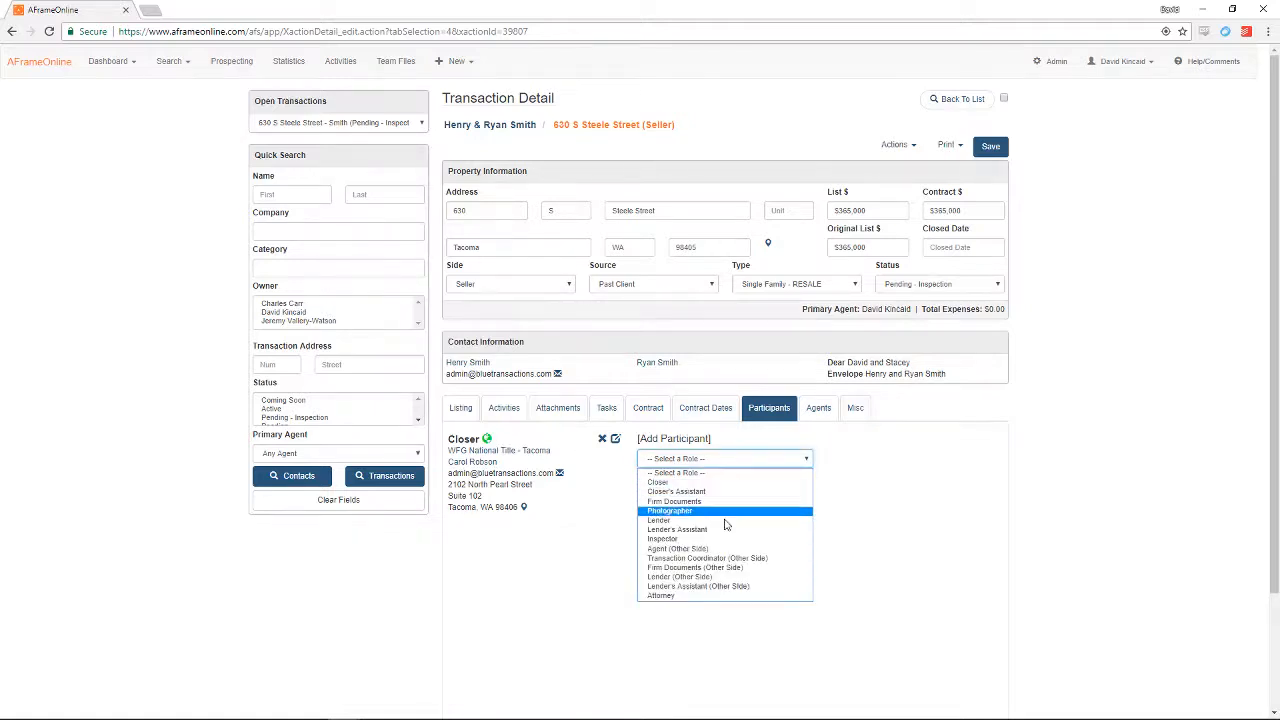
{"action": "left_click", "coordinate": [740, 548]}
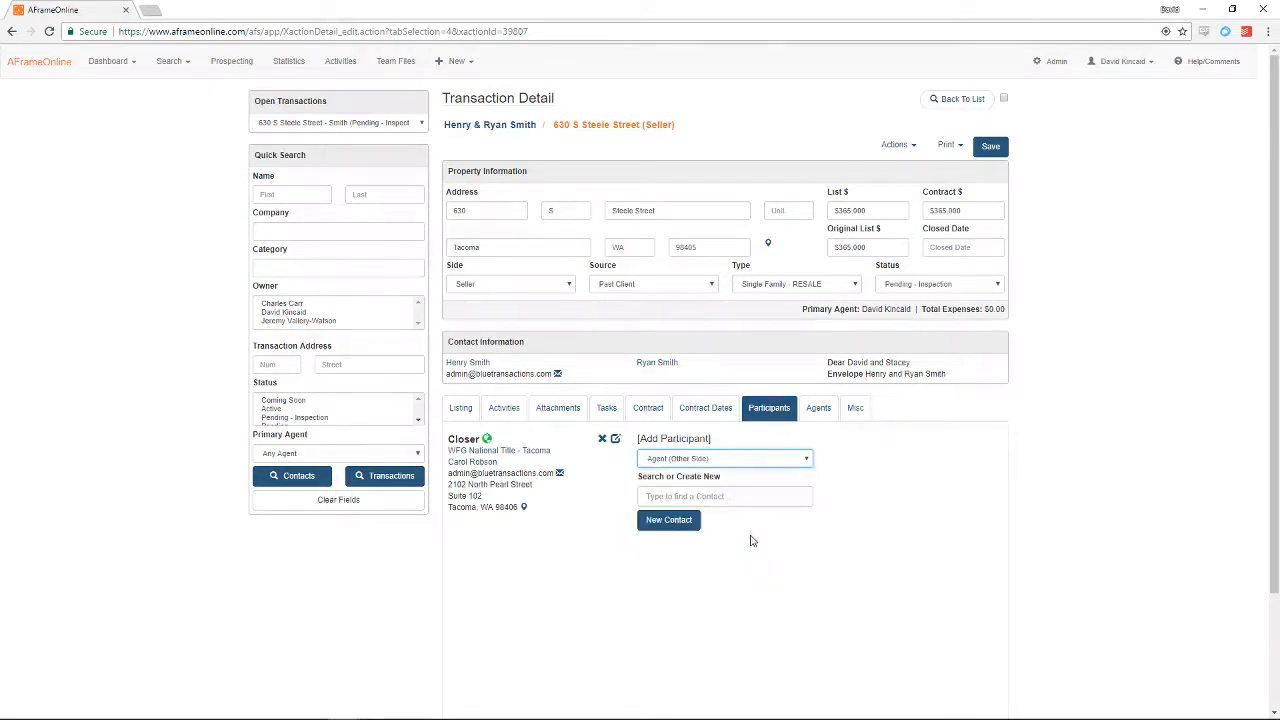
{"action": "left_click", "coordinate": [688, 498]}
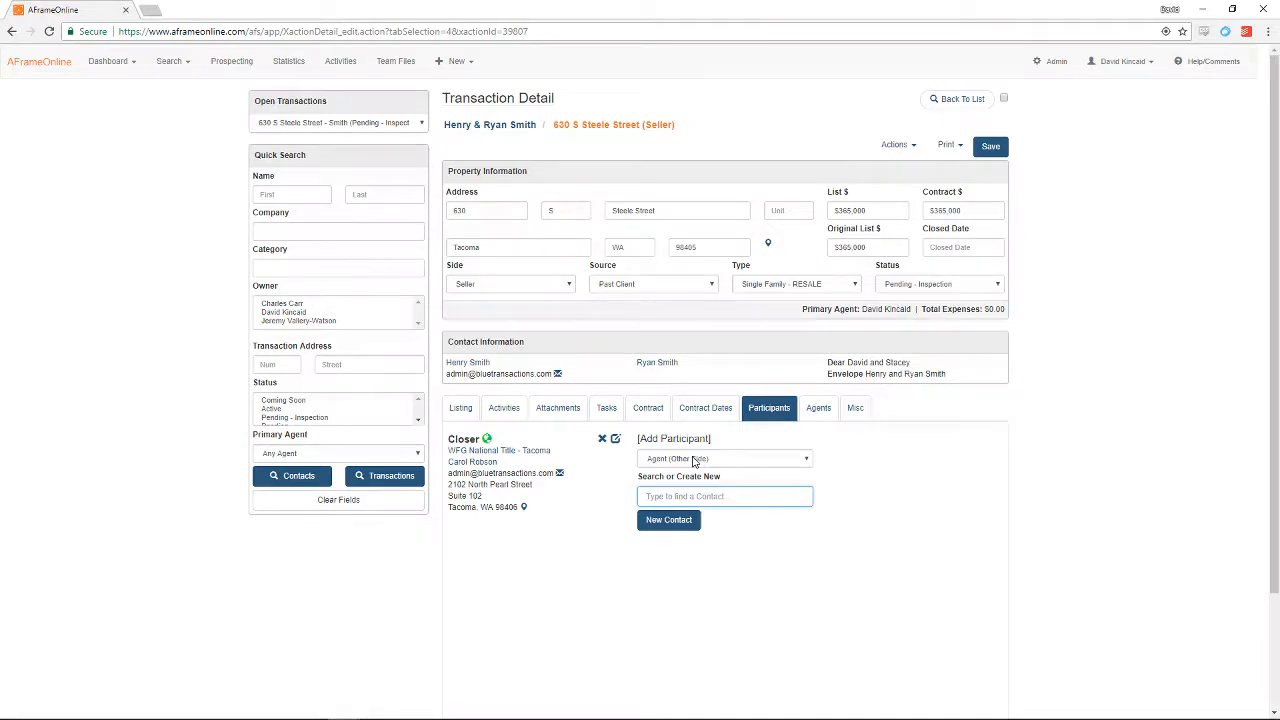
{"action": "type", "text": "henry"}
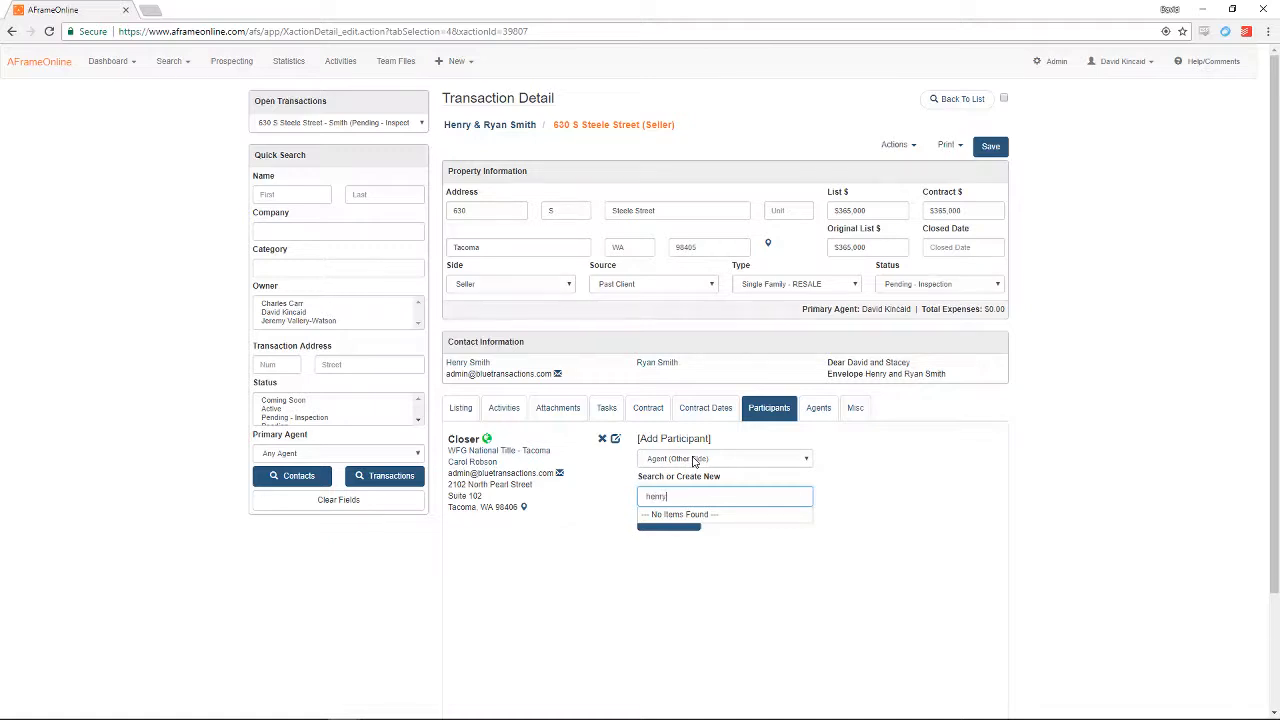
{"action": "left_click", "coordinate": [722, 518]}
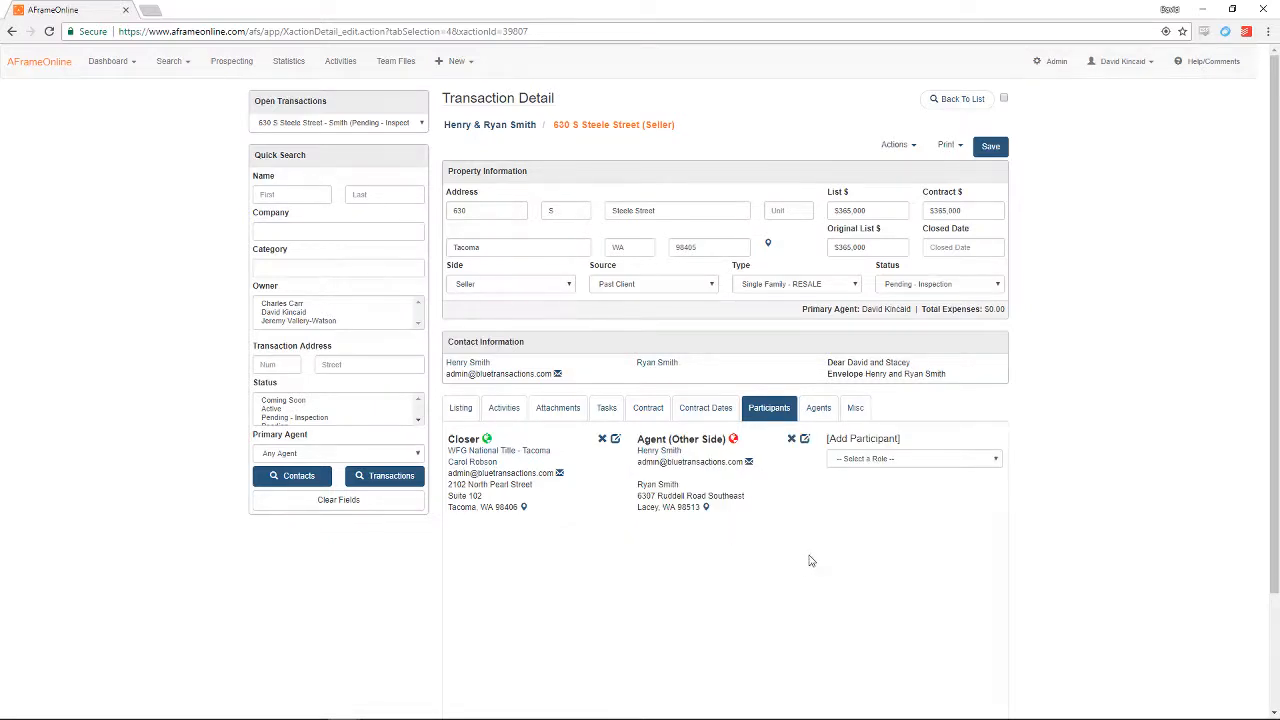
{"action": "left_click", "coordinate": [944, 459]}
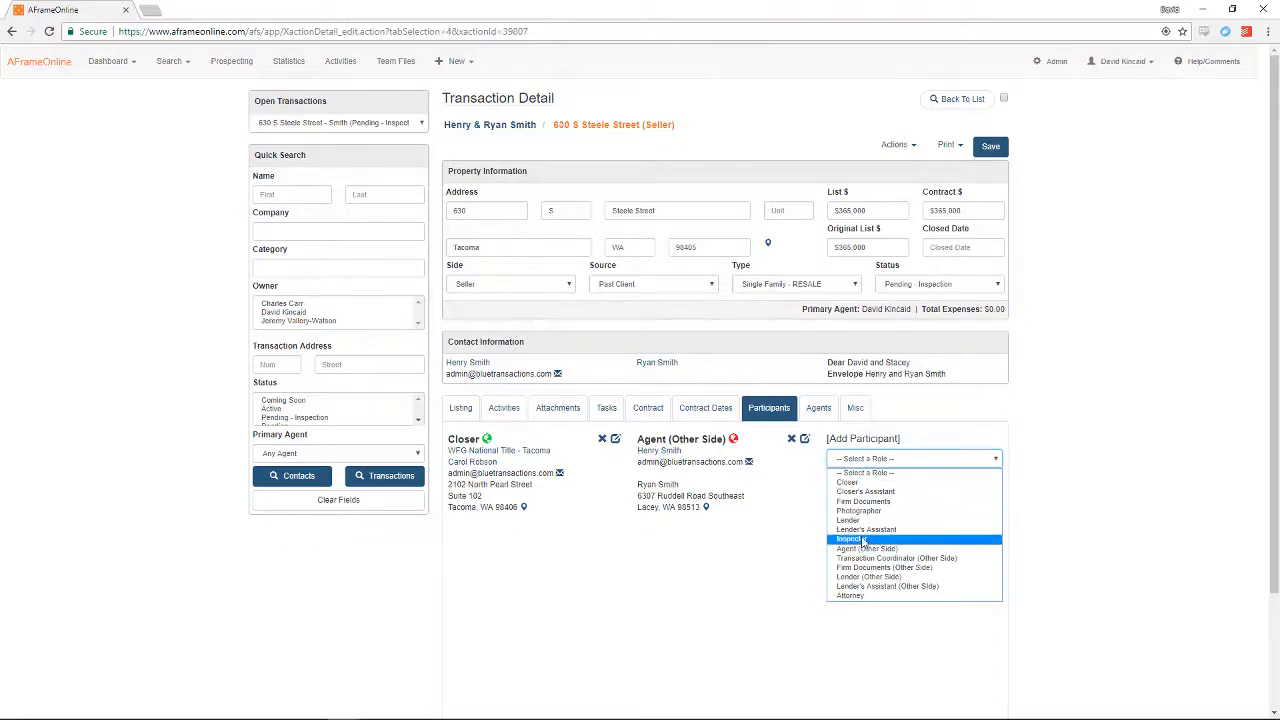
Step: Select the Firm Documents role and start a new contact for it
{"action": "left_click", "coordinate": [869, 501]}
{"action": "left_click", "coordinate": [871, 497]}
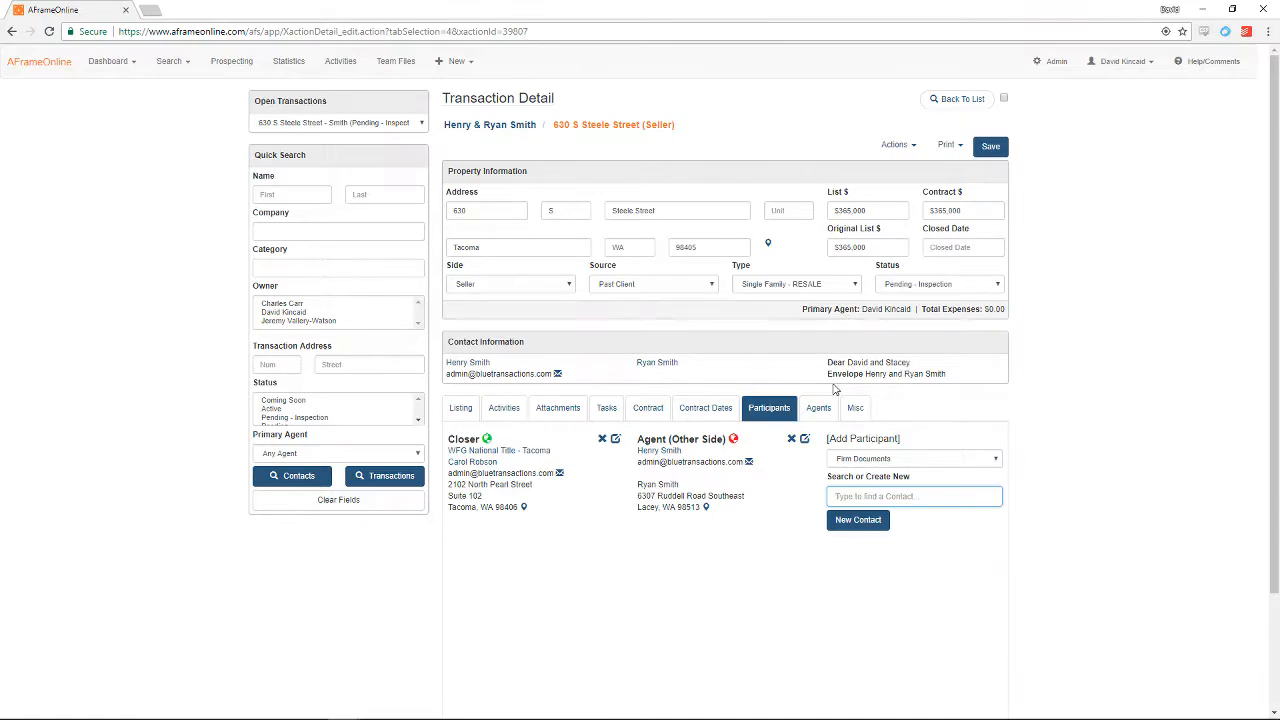
{"action": "left_click", "coordinate": [862, 524]}
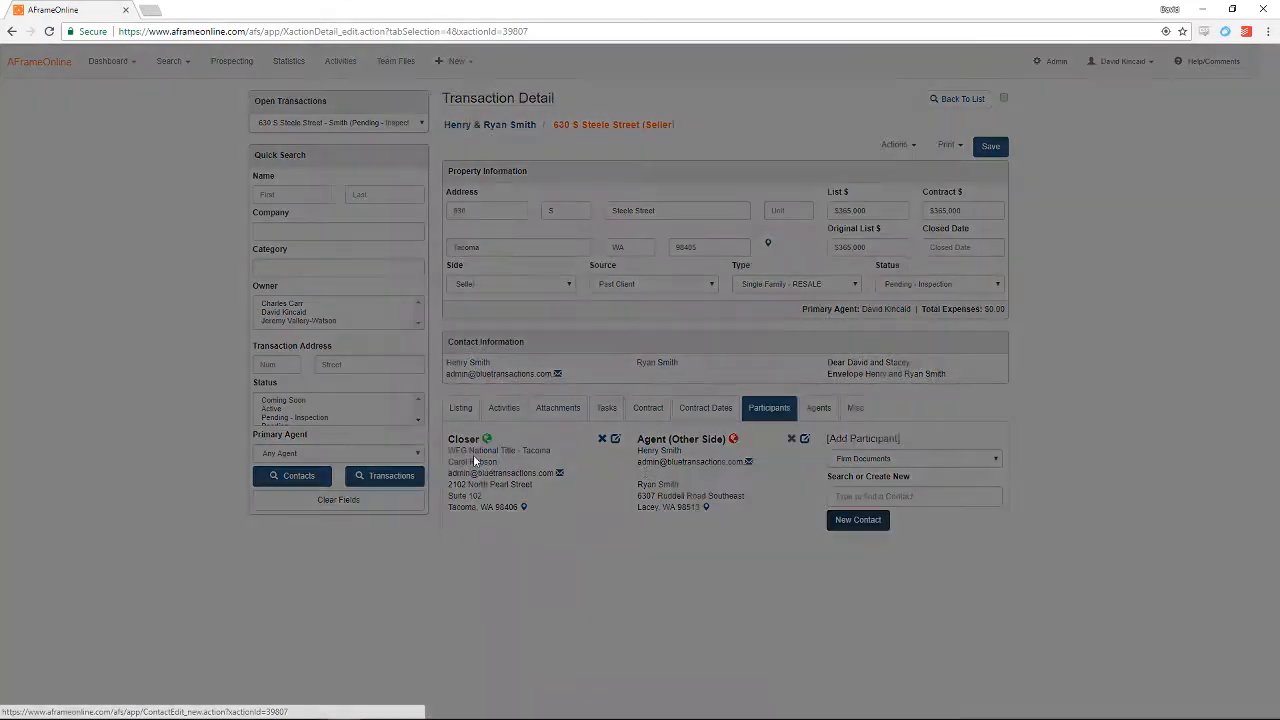
{"action": "left_click", "coordinate": [466, 213]}
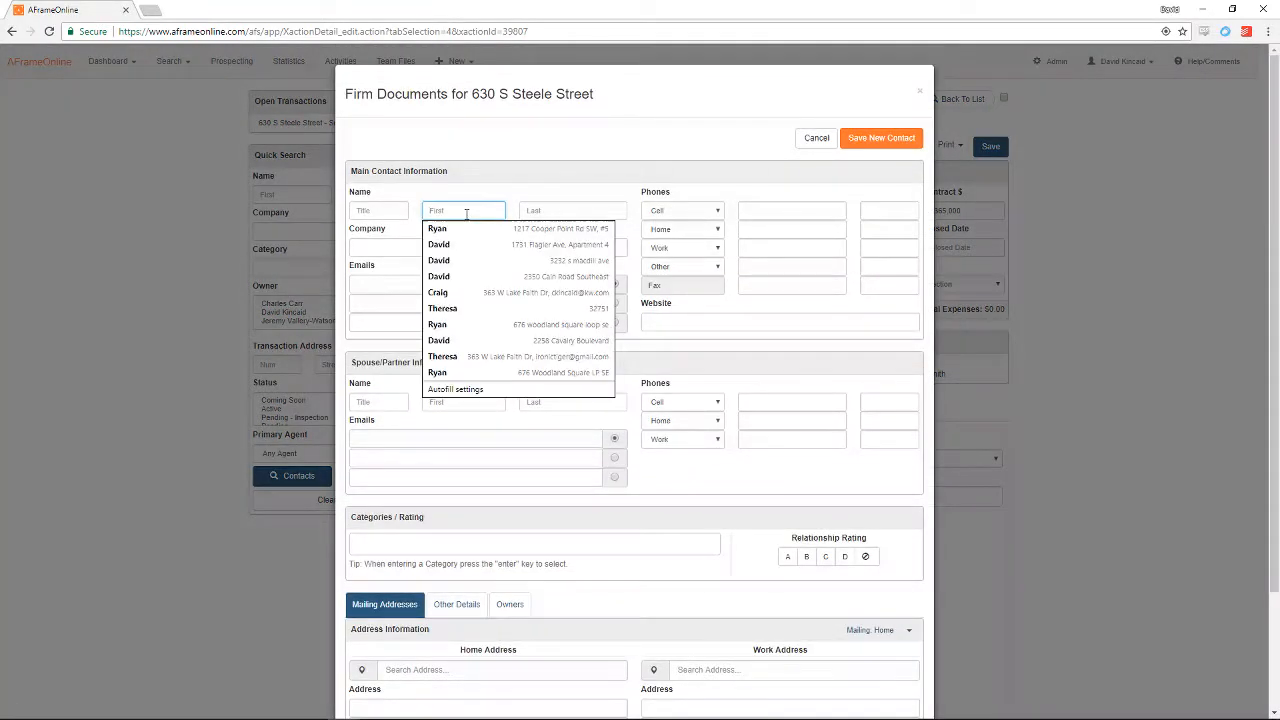
Step: Name the contact 'Office Documents' with company Keller Williams South Sound
{"action": "type", "text": "Office"}
{"action": "key", "text": "Tab"}
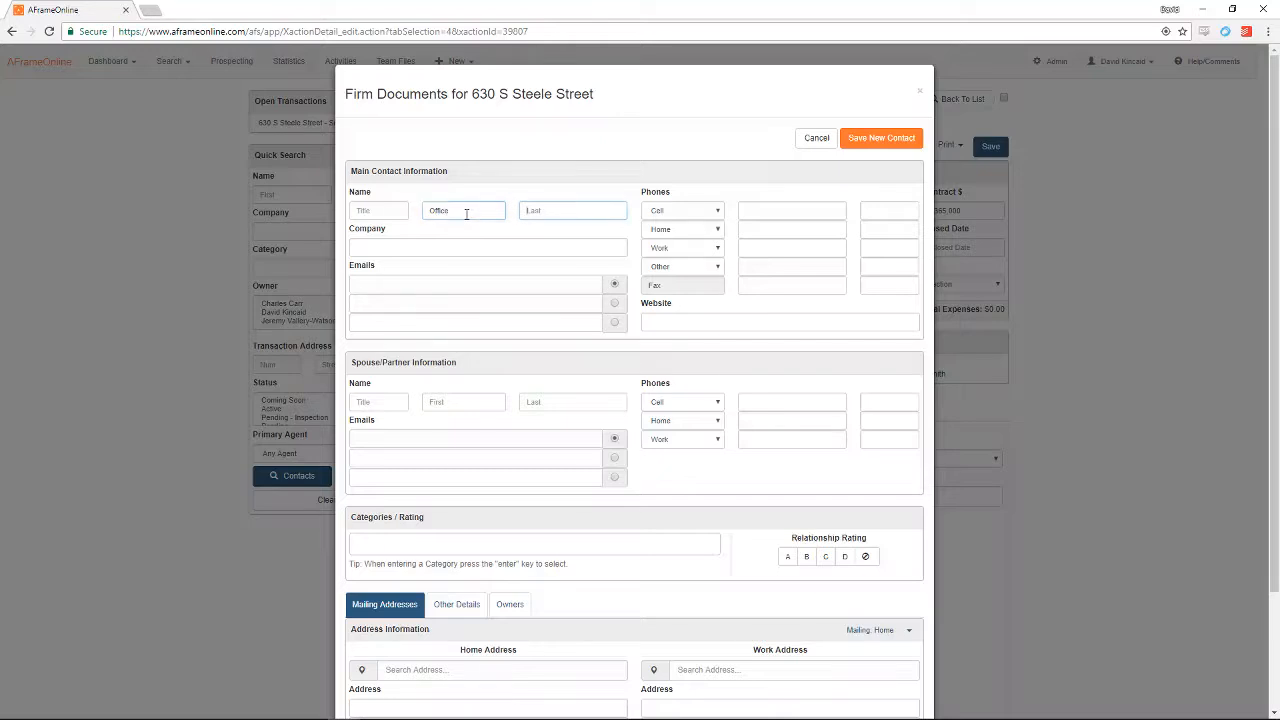
{"action": "type", "text": "Docume"}
{"action": "key", "text": "BackSpace"}
{"action": "key", "text": "BackSpace"}
{"action": "key", "text": "BackSpace"}
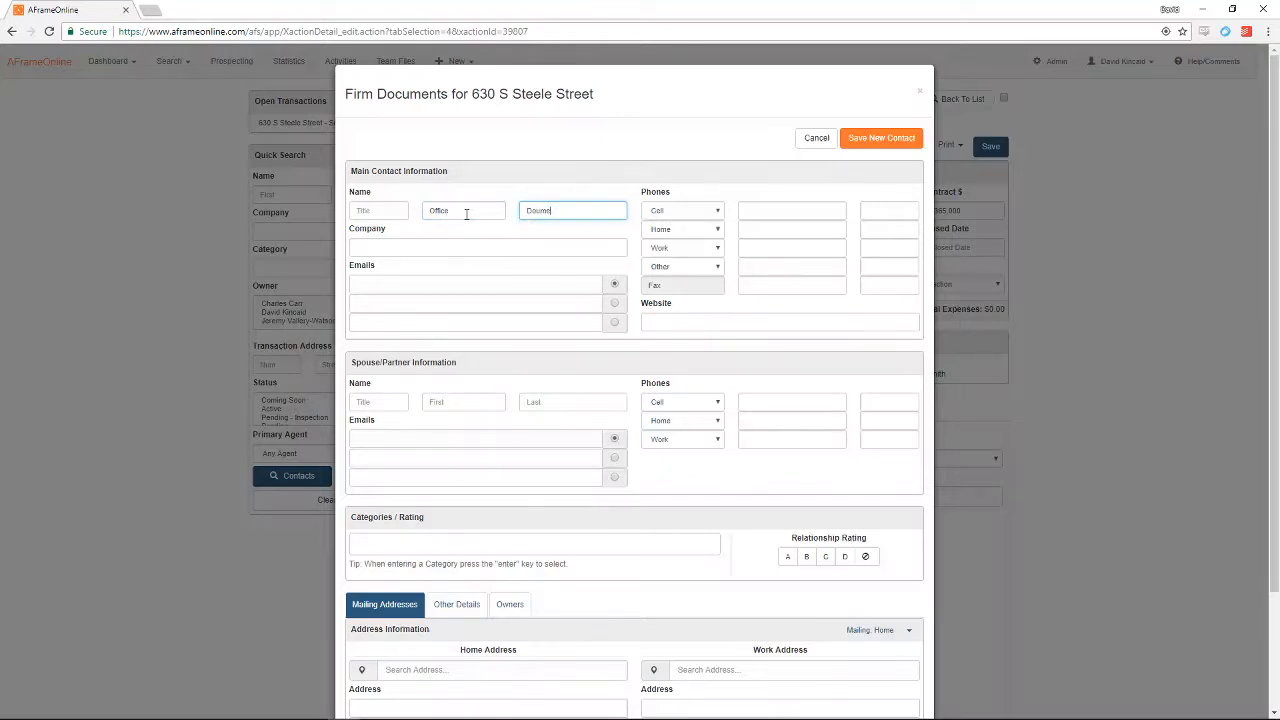
{"action": "type", "text": "uments"}
{"action": "key", "text": "Tab"}
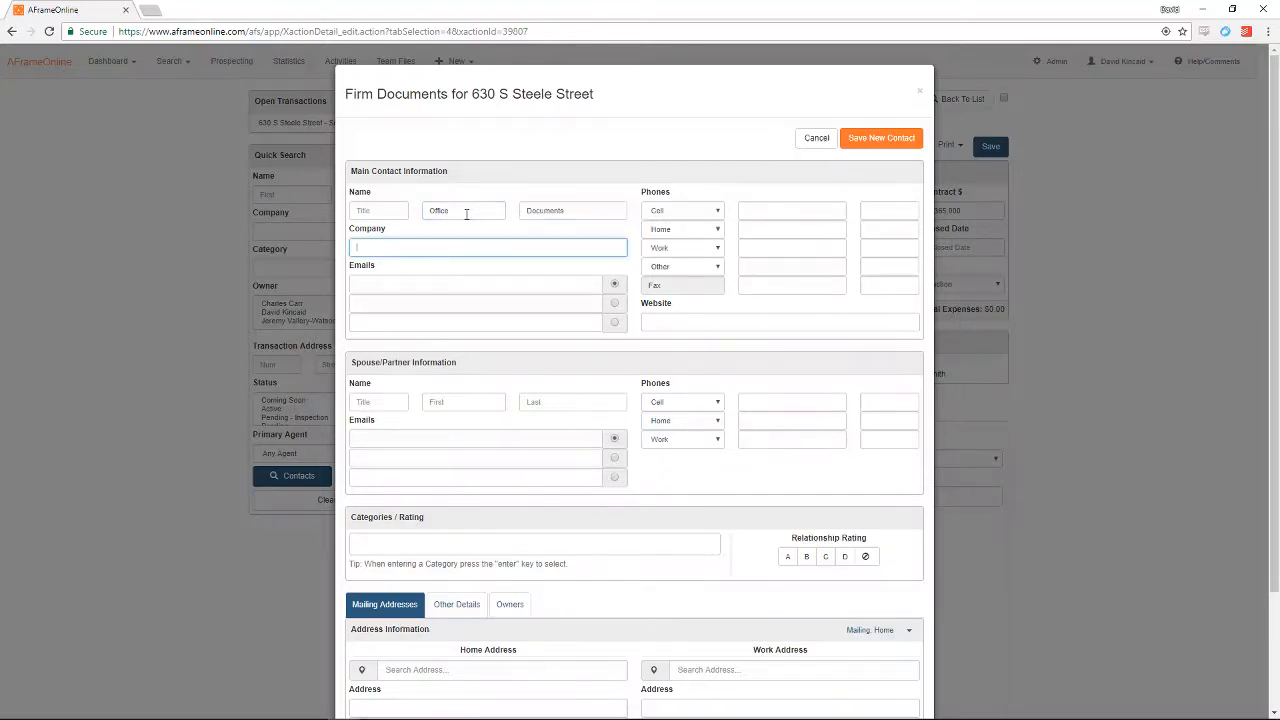
{"action": "type", "text": "Keller W"}
{"action": "type", "text": "illiams"}
{"action": "type", "text": " Realt"}
{"action": "key", "text": "BackSpace"}
{"action": "key", "text": "BackSpace"}
{"action": "key", "text": "BackSpace"}
{"action": "key", "text": "BackSpace"}
{"action": "type", "text": "South Sound"}
Step: Clear the autofilled Other and Cell phone numbers
{"action": "left_click", "coordinate": [760, 266]}
{"action": "left_click", "coordinate": [763, 309]}
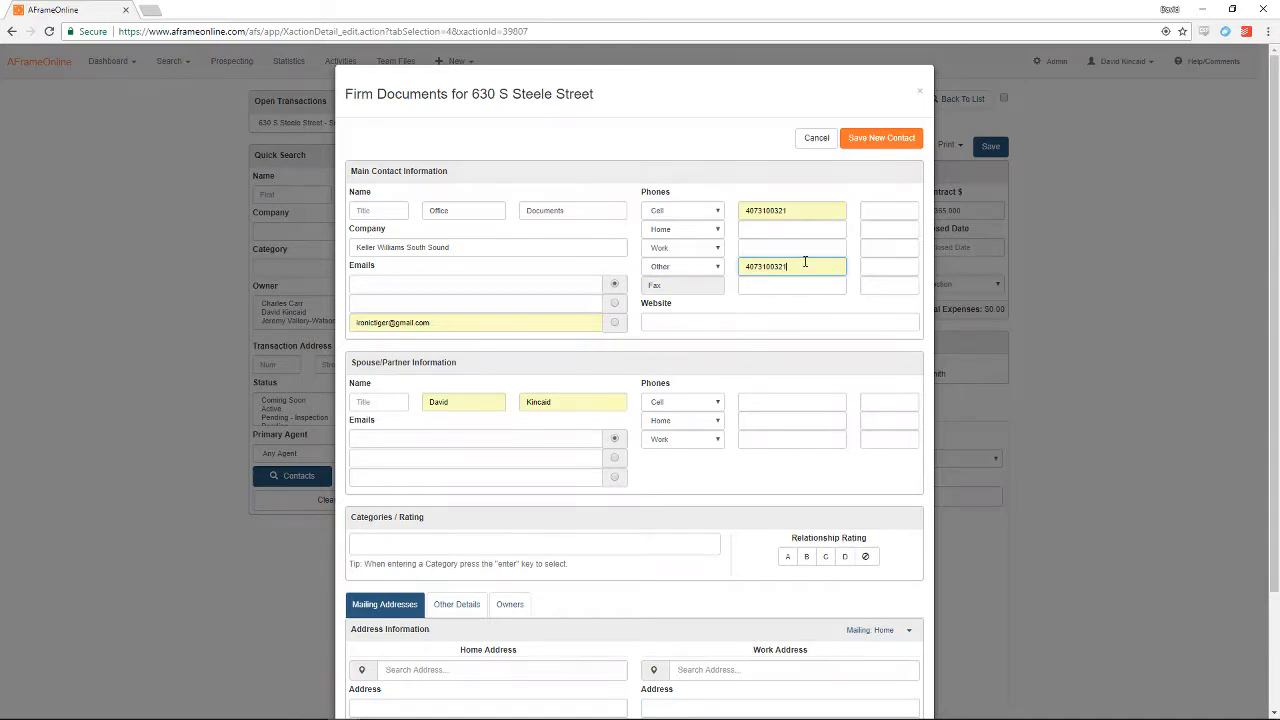
{"action": "double_click", "coordinate": [806, 263]}
{"action": "left_click", "coordinate": [790, 265]}
{"action": "double_click", "coordinate": [792, 266]}
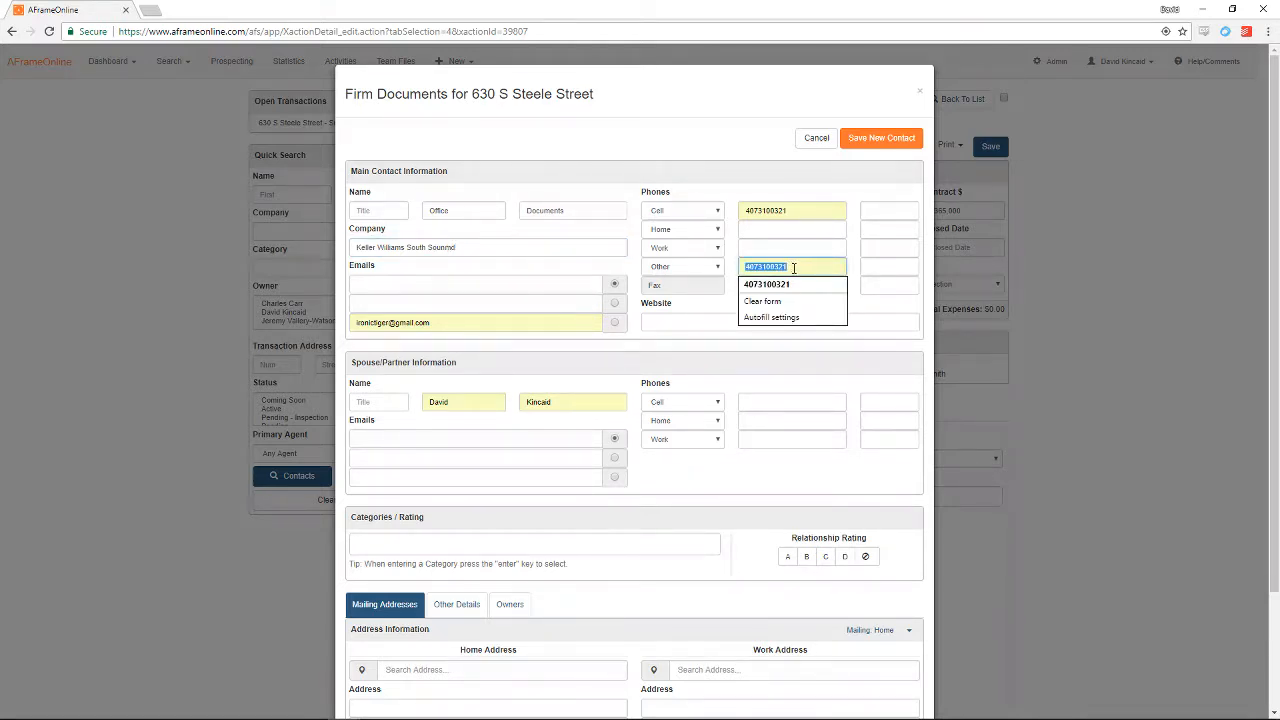
{"action": "key", "text": "BackSpace"}
{"action": "left_click", "coordinate": [820, 214]}
{"action": "key", "text": "BackSpace"}
Step: Remove the autofilled third e-mail and spouse name, and enter the primary e-mail address
{"action": "key", "text": "BackSpace"}
{"action": "key", "text": "BackSpace"}
{"action": "key", "text": "BackSpace"}
{"action": "key", "text": "BackSpace"}
{"action": "key", "text": "BackSpace"}
{"action": "key", "text": "BackSpace"}
{"action": "key", "text": "BackSpace"}
{"action": "key", "text": "BackSpace"}
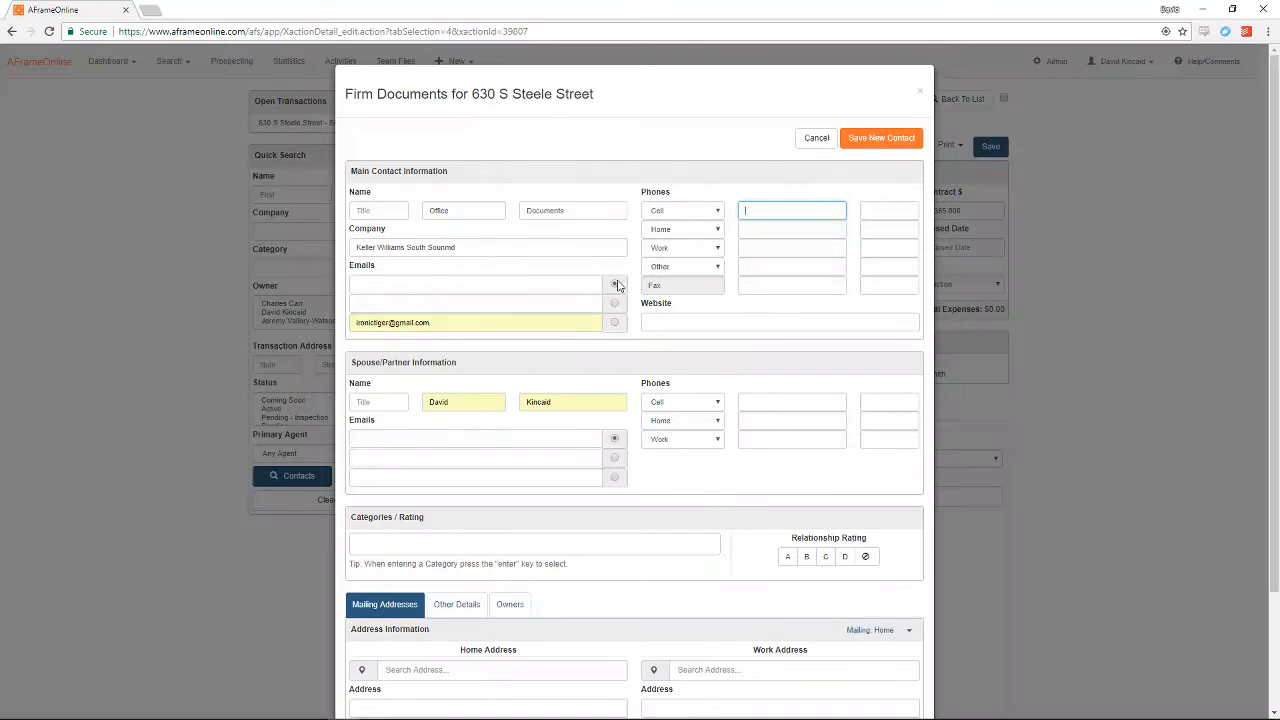
{"action": "double_click", "coordinate": [470, 322]}
{"action": "key", "text": "BackSpace"}
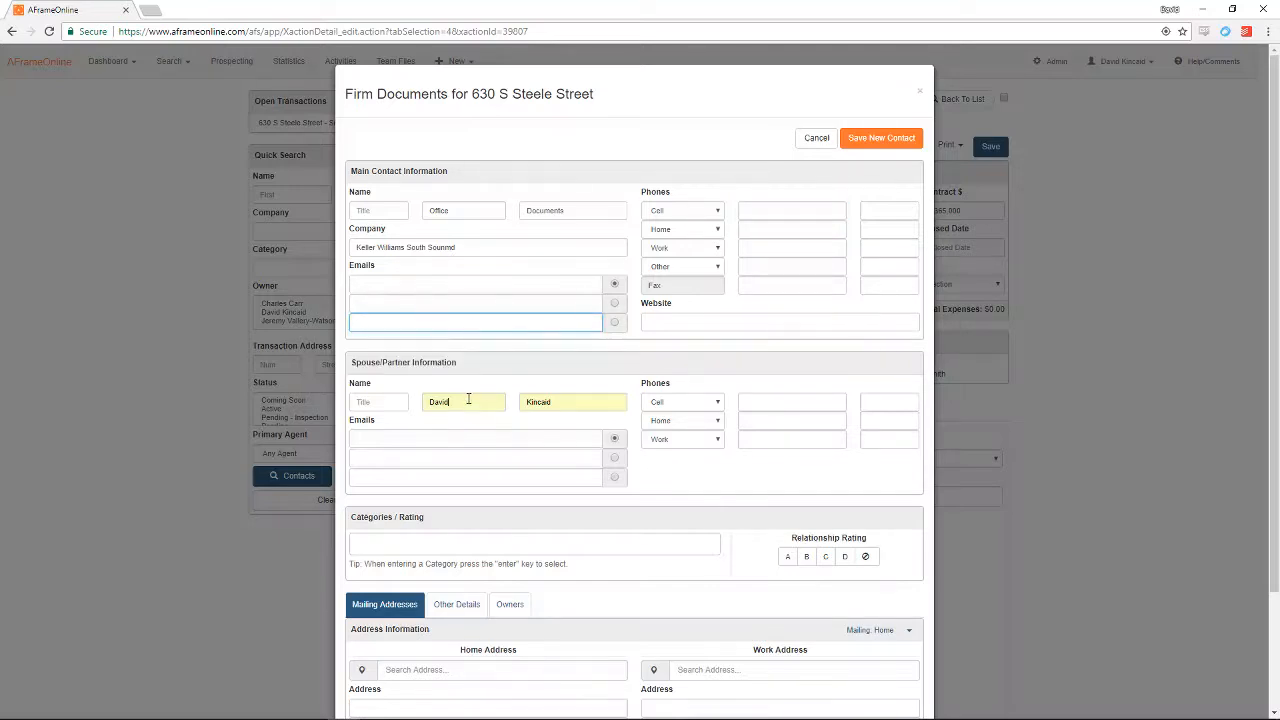
{"action": "double_click", "coordinate": [467, 402]}
{"action": "key", "text": "BackSpace"}
{"action": "double_click", "coordinate": [560, 404]}
{"action": "key", "text": "BackSpace"}
{"action": "left_click", "coordinate": [465, 282]}
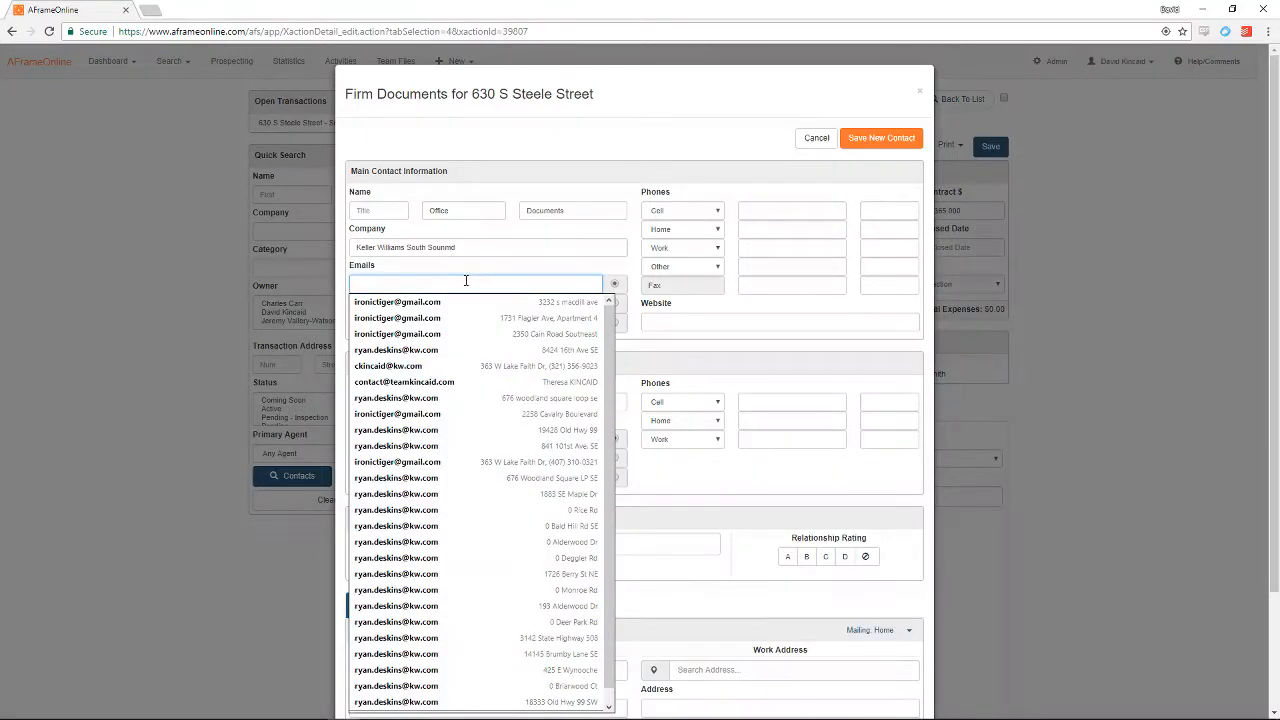
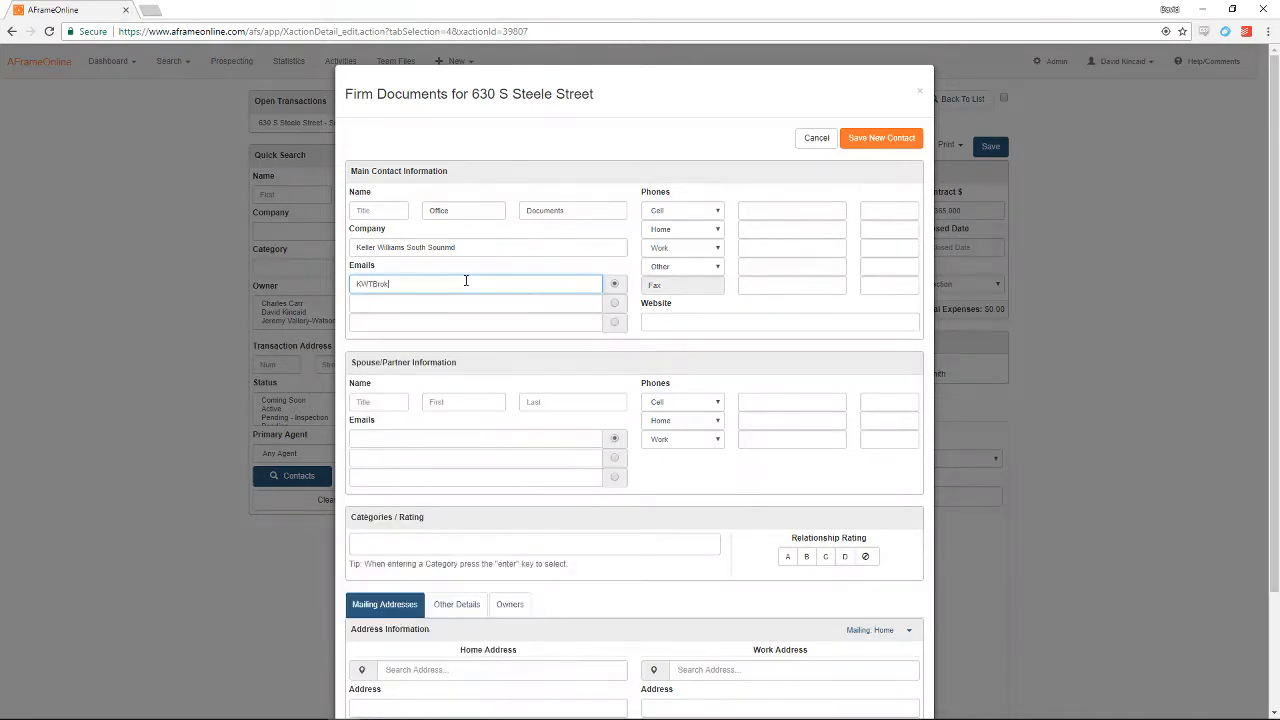
Step: Add the 'TRANSACTION - Firm' category and save the contact as the Firm Documents participant
{"action": "scroll", "coordinate": [612, 450], "scroll_direction": "down", "scroll_amount": 2}
{"action": "left_click", "coordinate": [614, 413]}
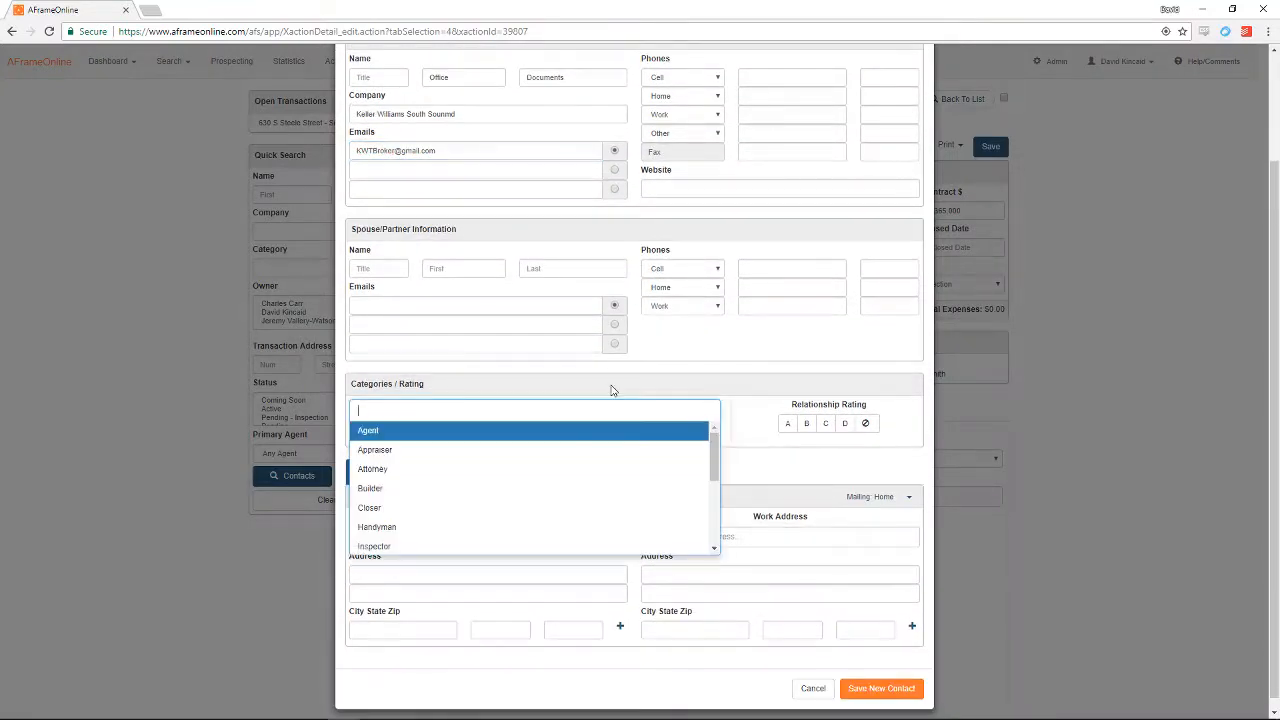
{"action": "type", "text": "Tran"}
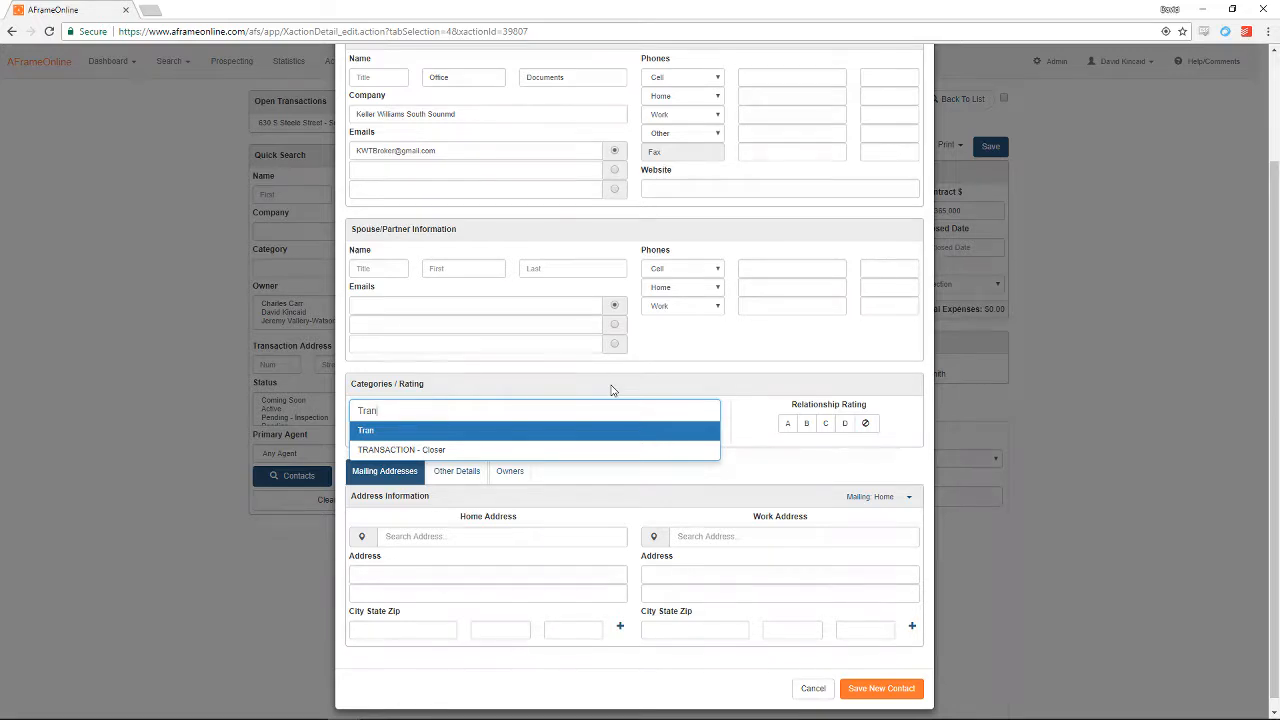
{"action": "key", "text": "BackSpace"}
{"action": "key", "text": "BackSpace"}
{"action": "key", "text": "BackSpace"}
{"action": "type", "text": "RANSACTION - Firm"}
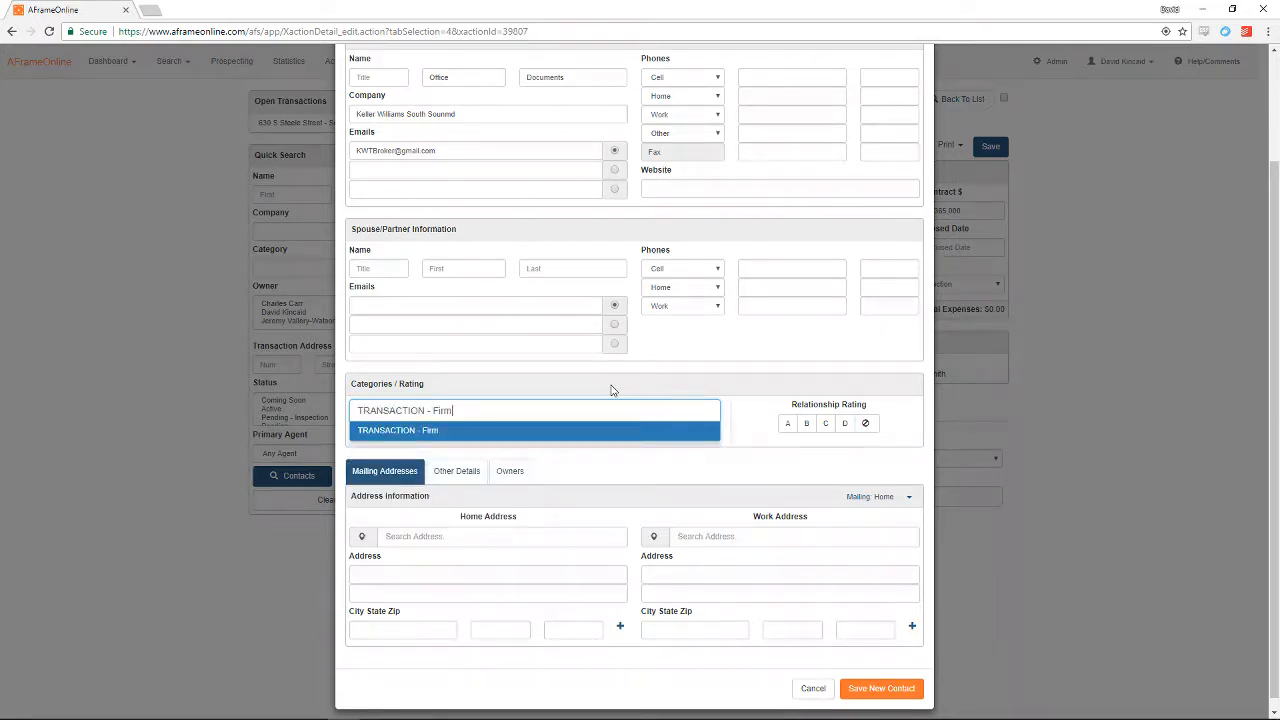
{"action": "key", "text": "Return"}
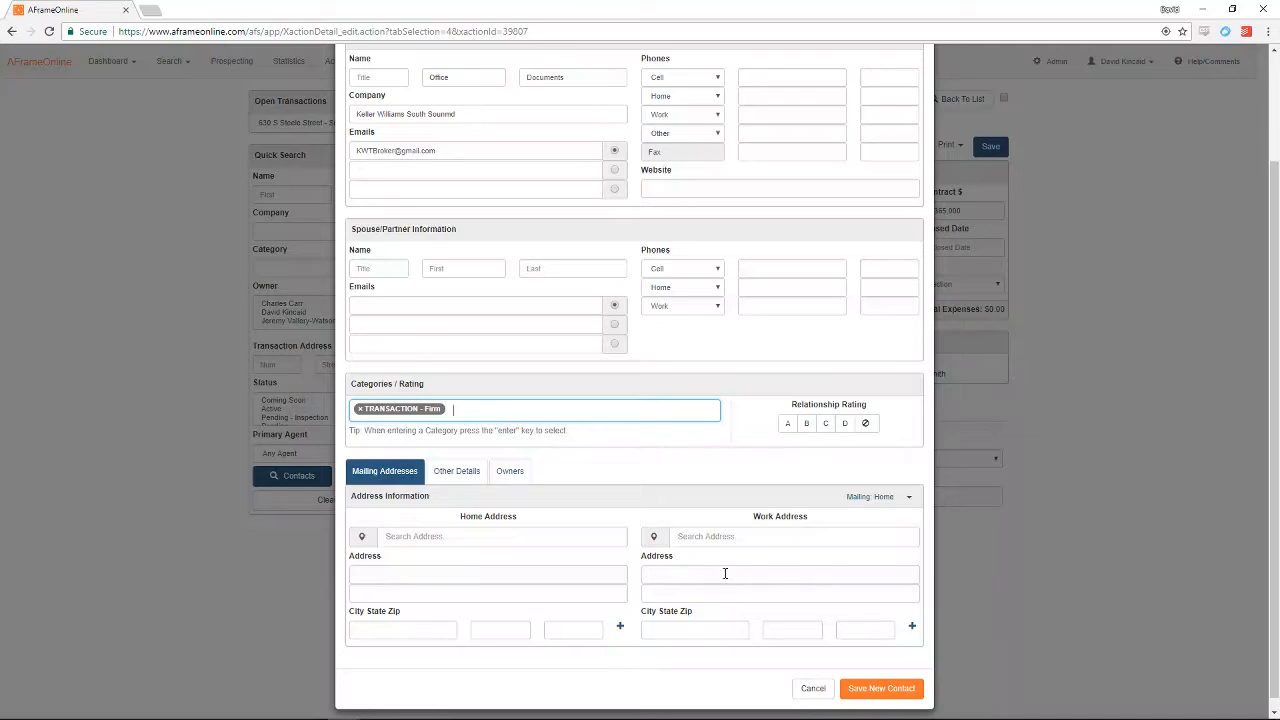
{"action": "left_click", "coordinate": [893, 690]}
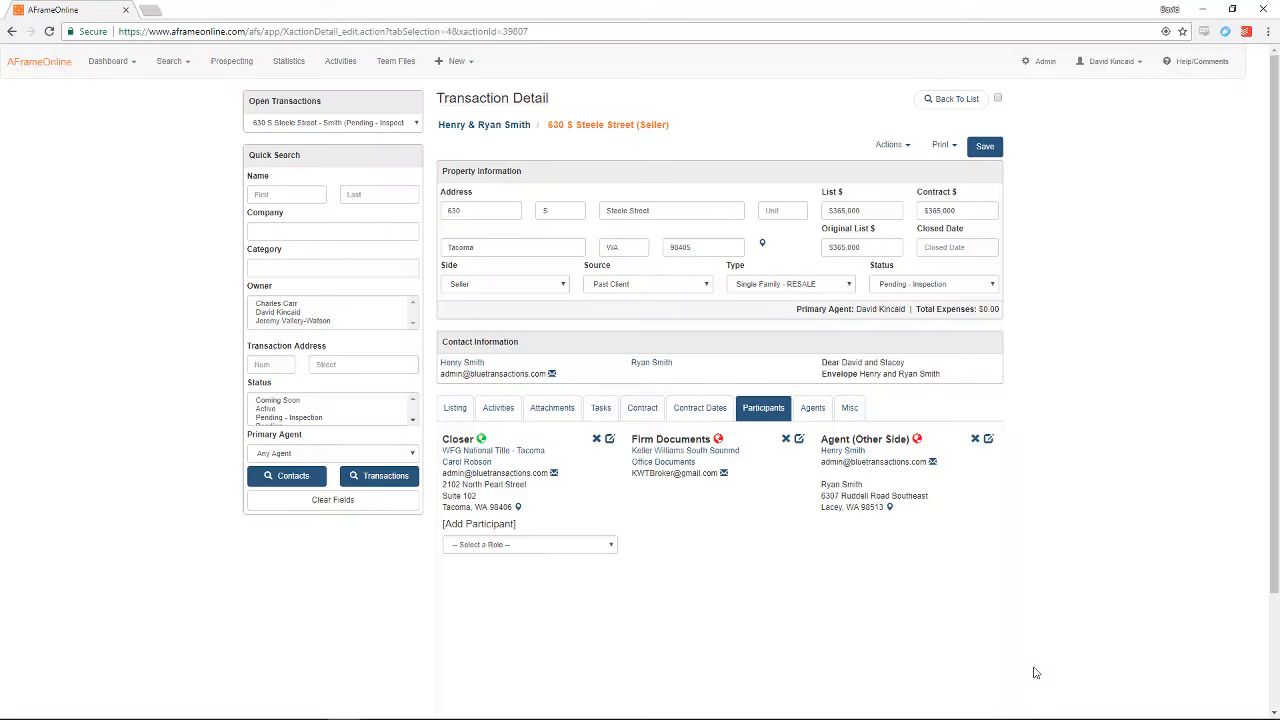
Step: Show the transaction's Agents details with the 2.00% commission
{"action": "left_click", "coordinate": [815, 410]}
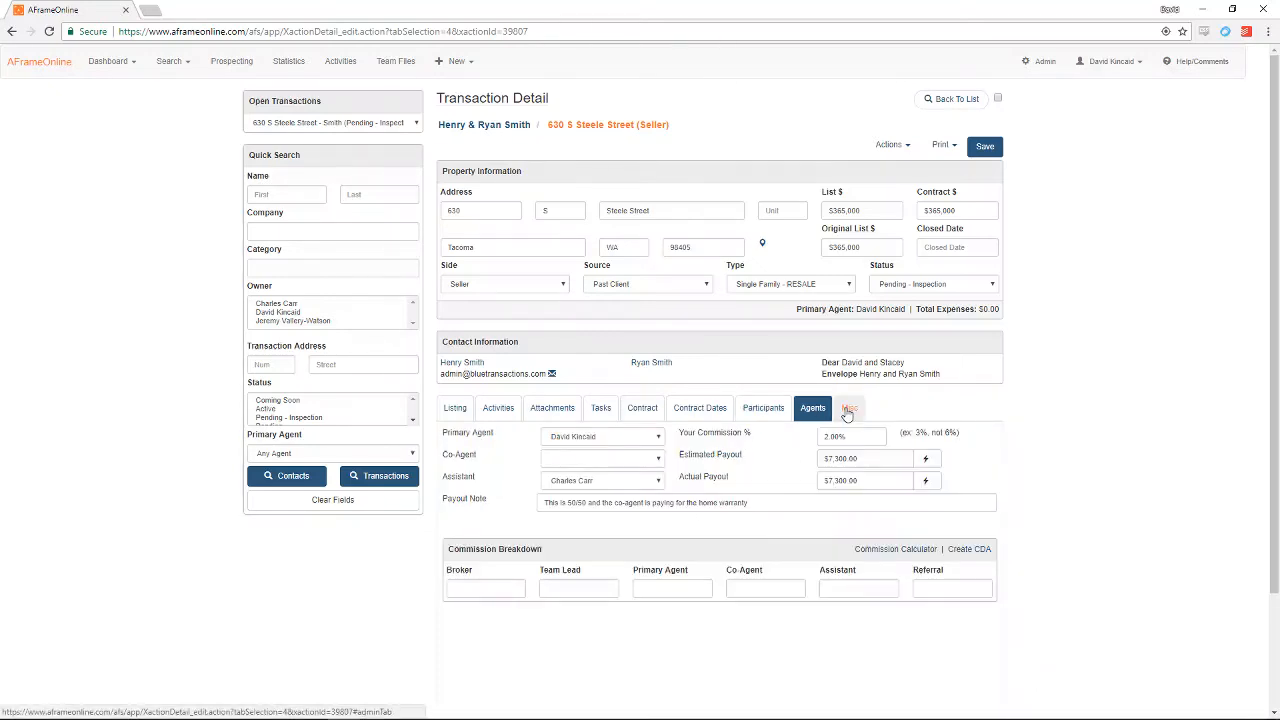